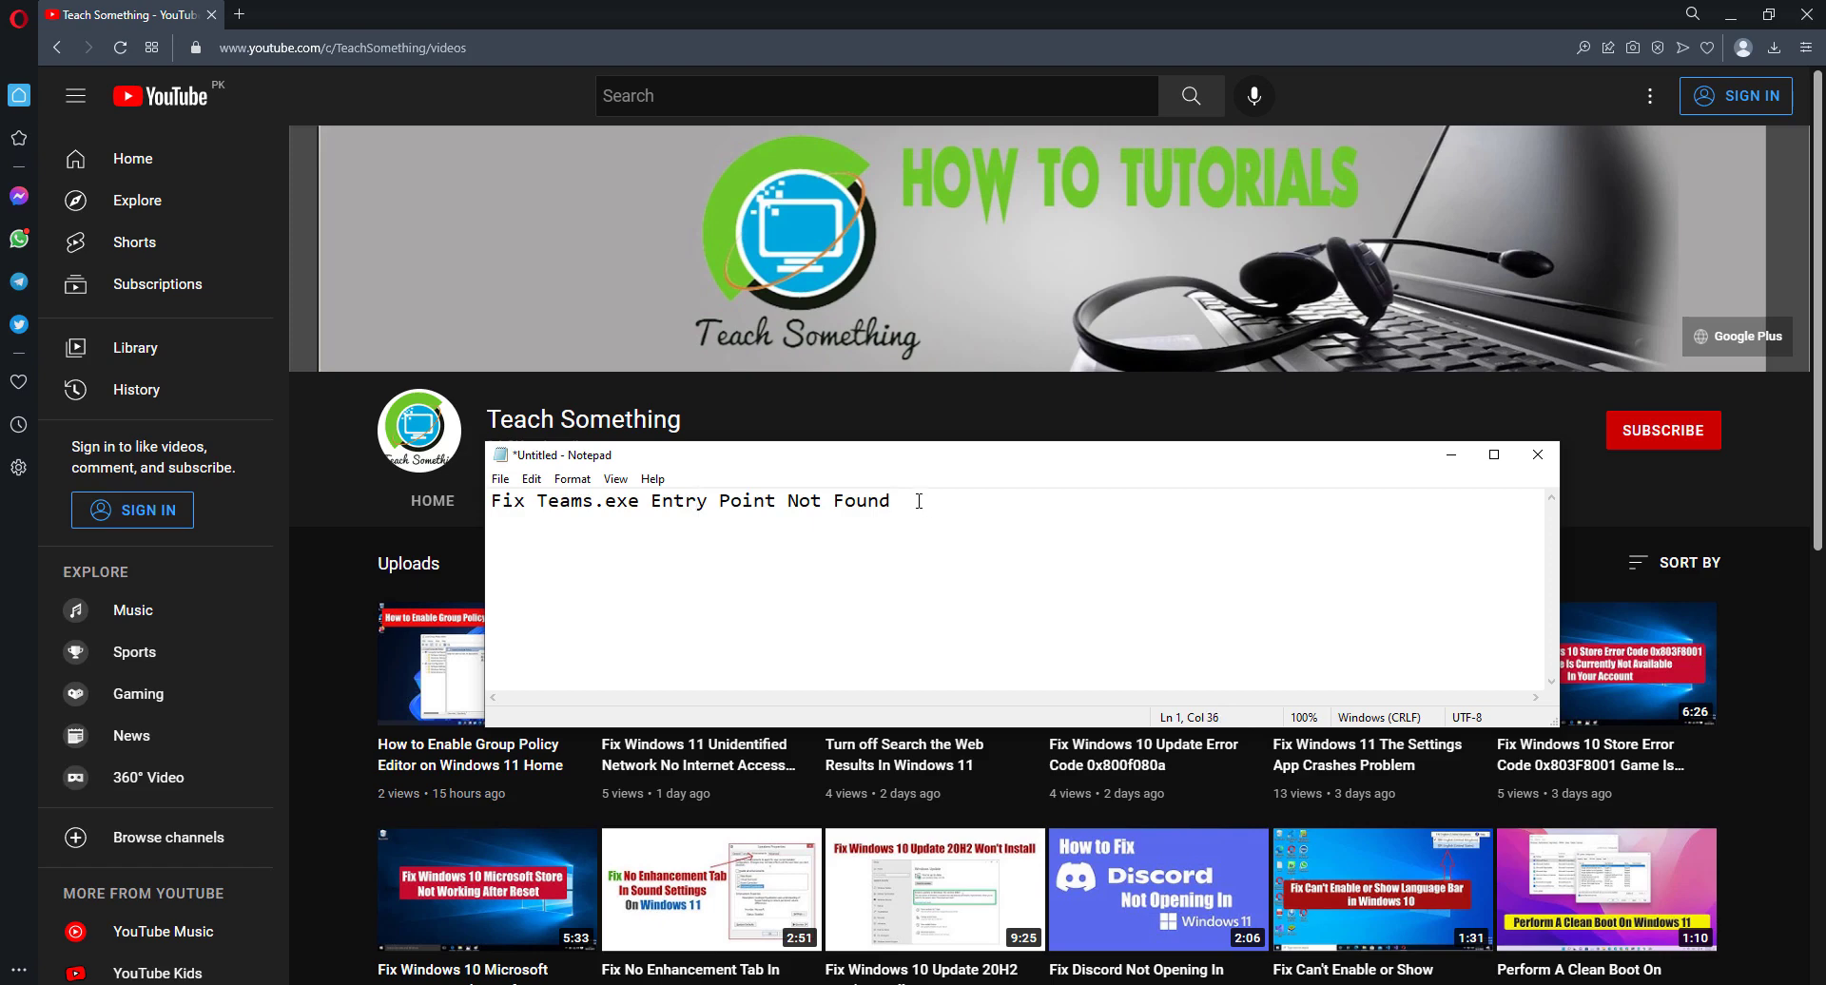
Minimize the note and open Control Panel's list of installed programs for uninstalling.
click(1451, 455)
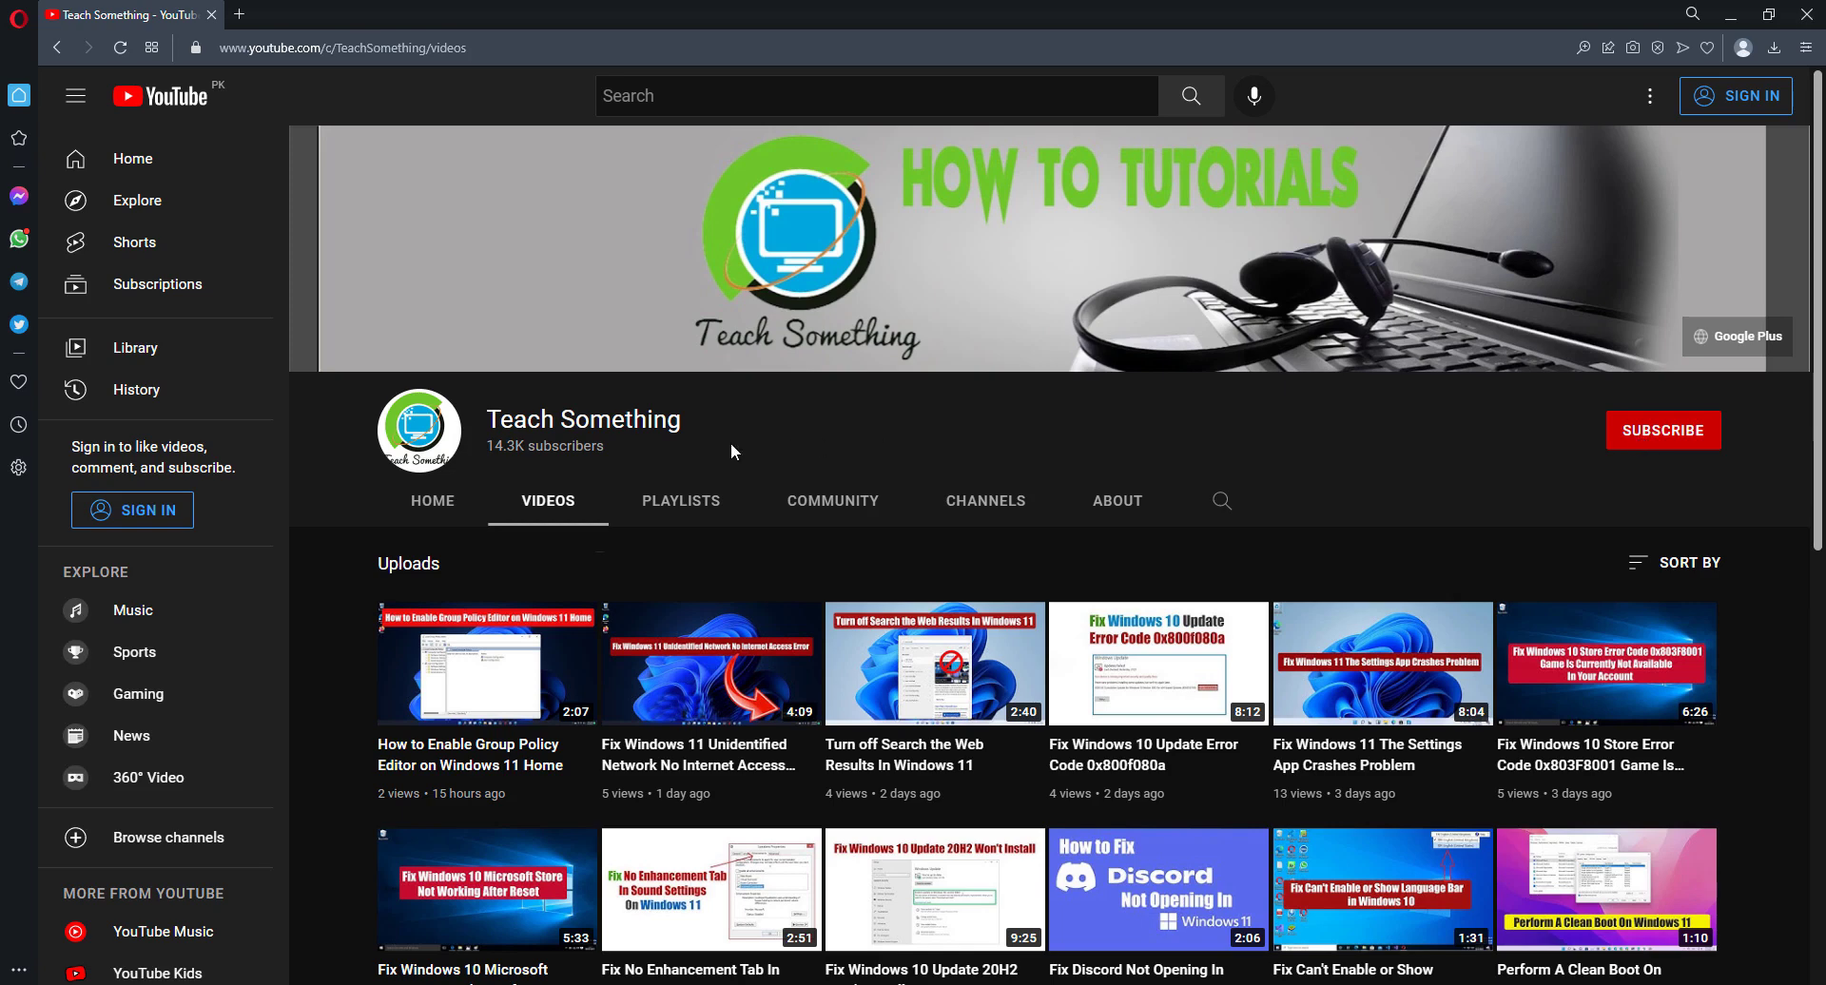
key(super+s)
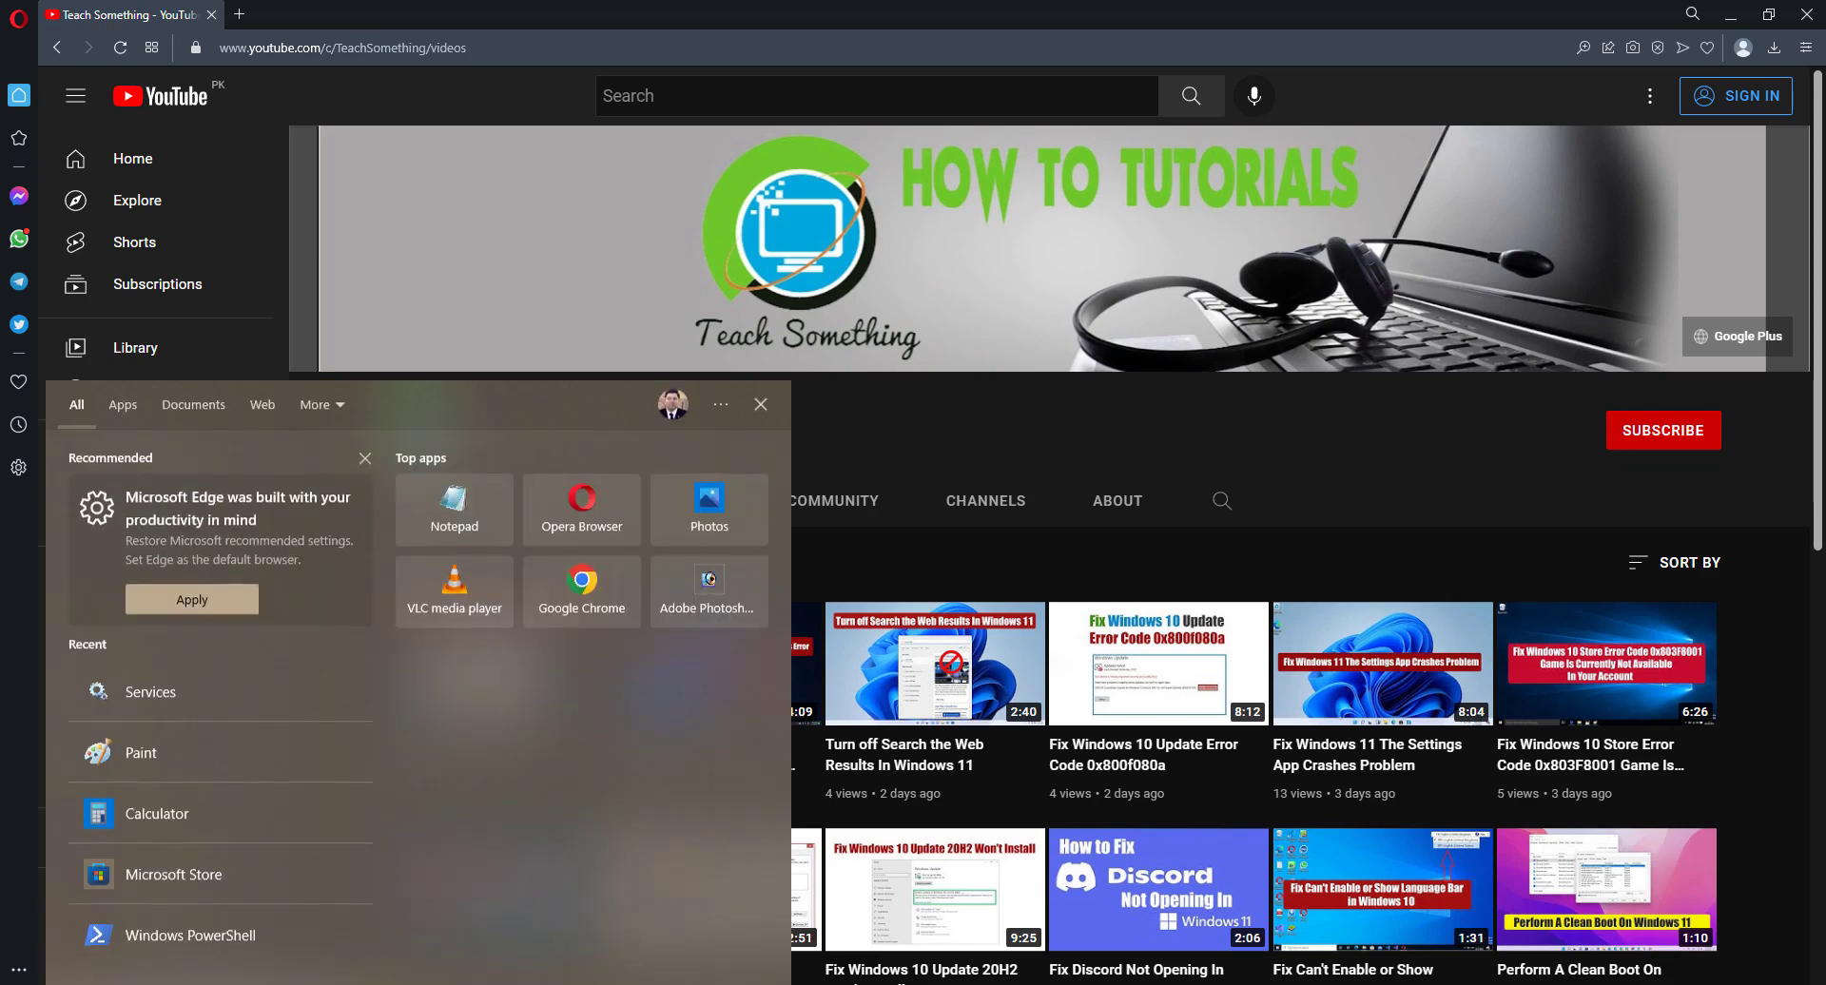
text(cont)
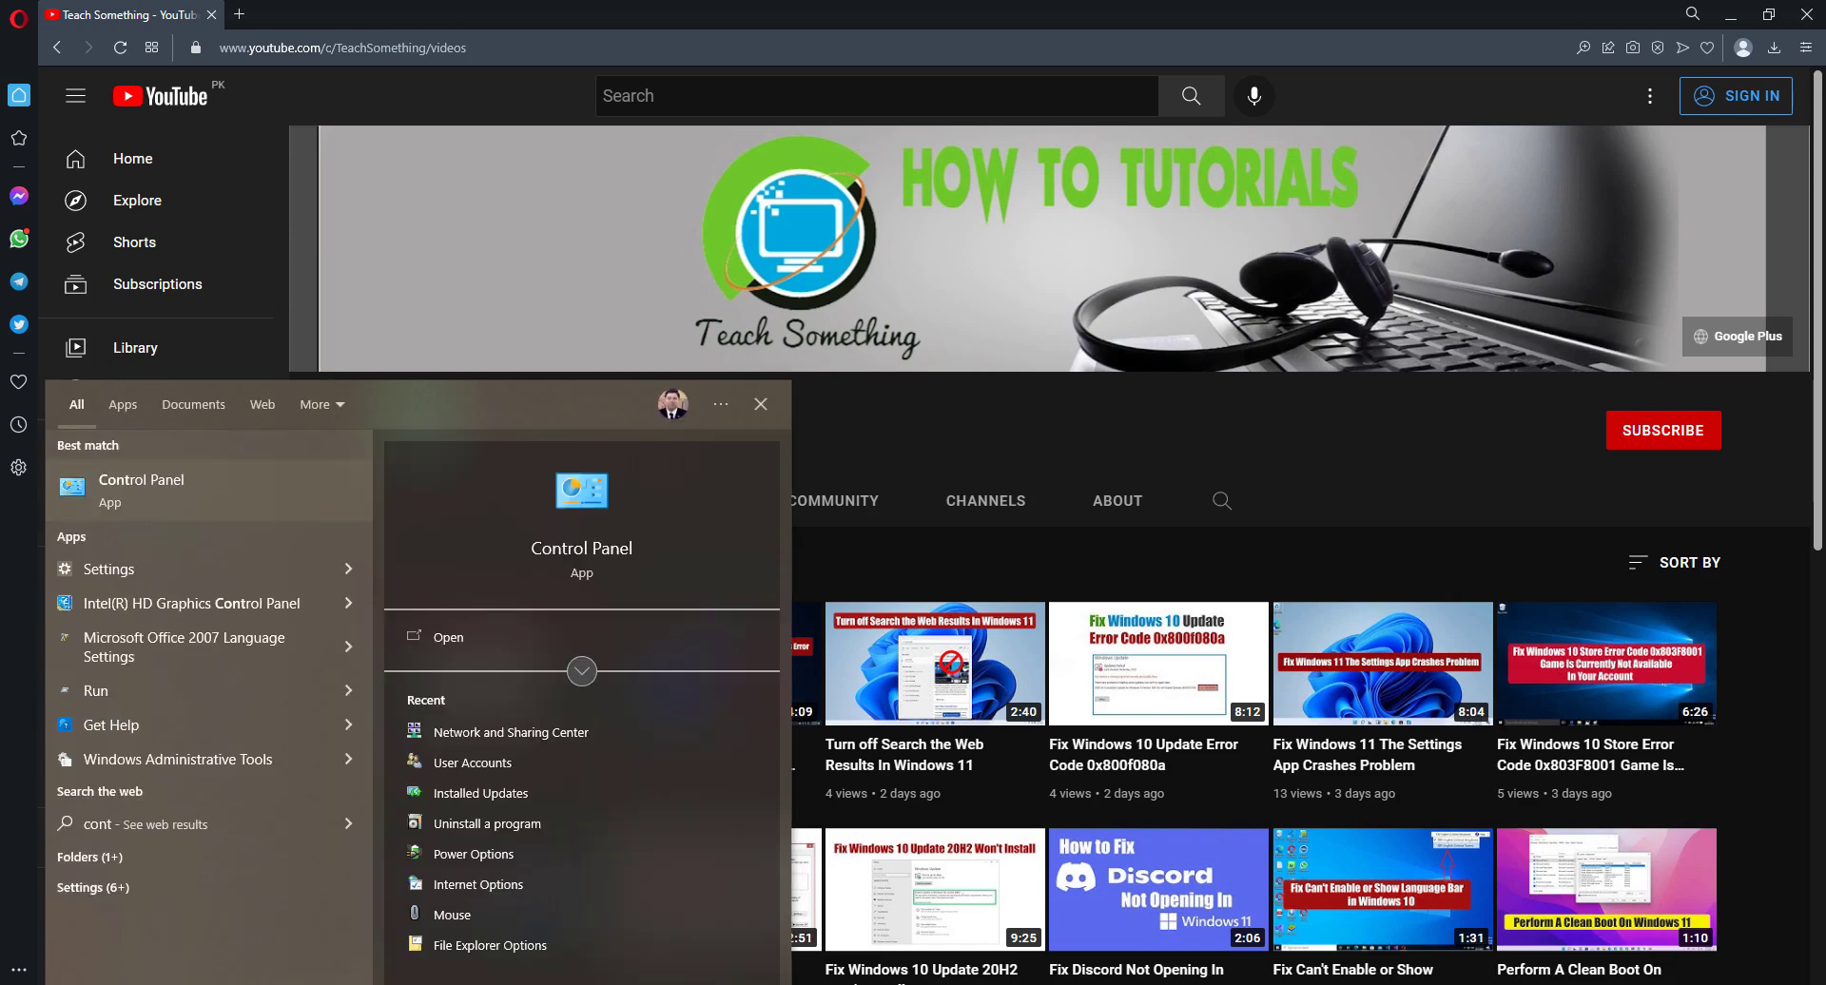
click(175, 500)
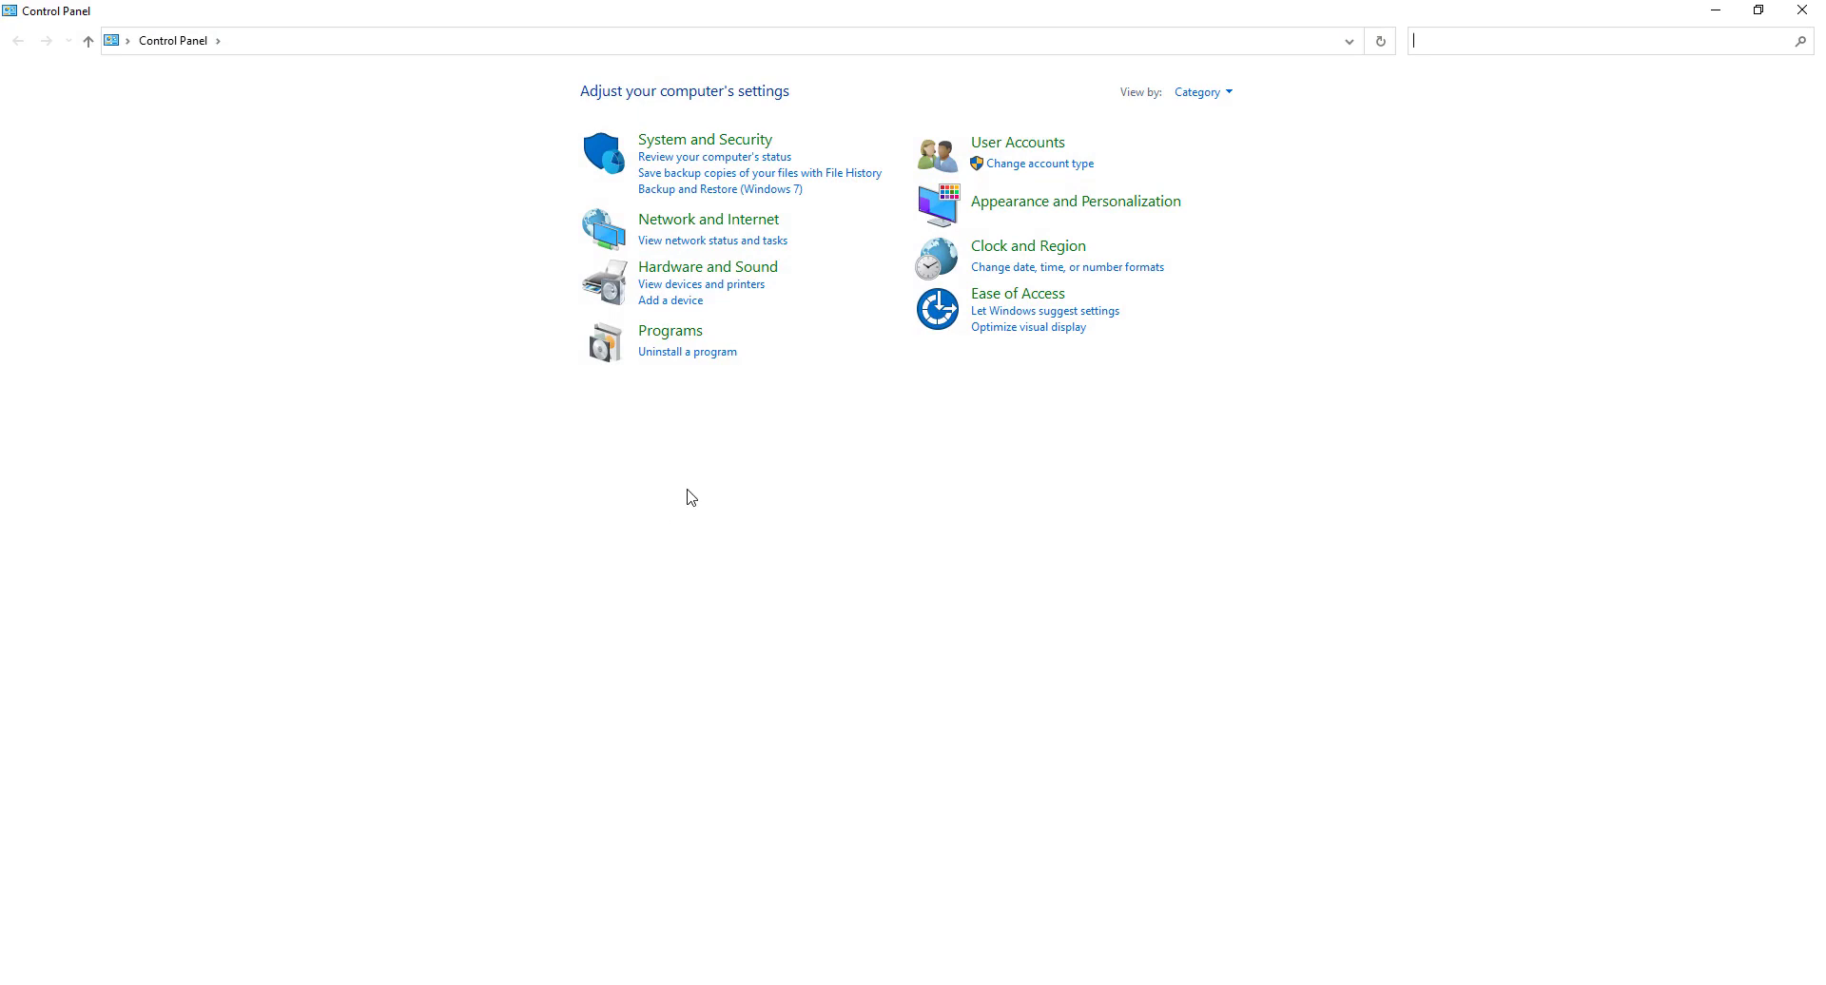
click(706, 352)
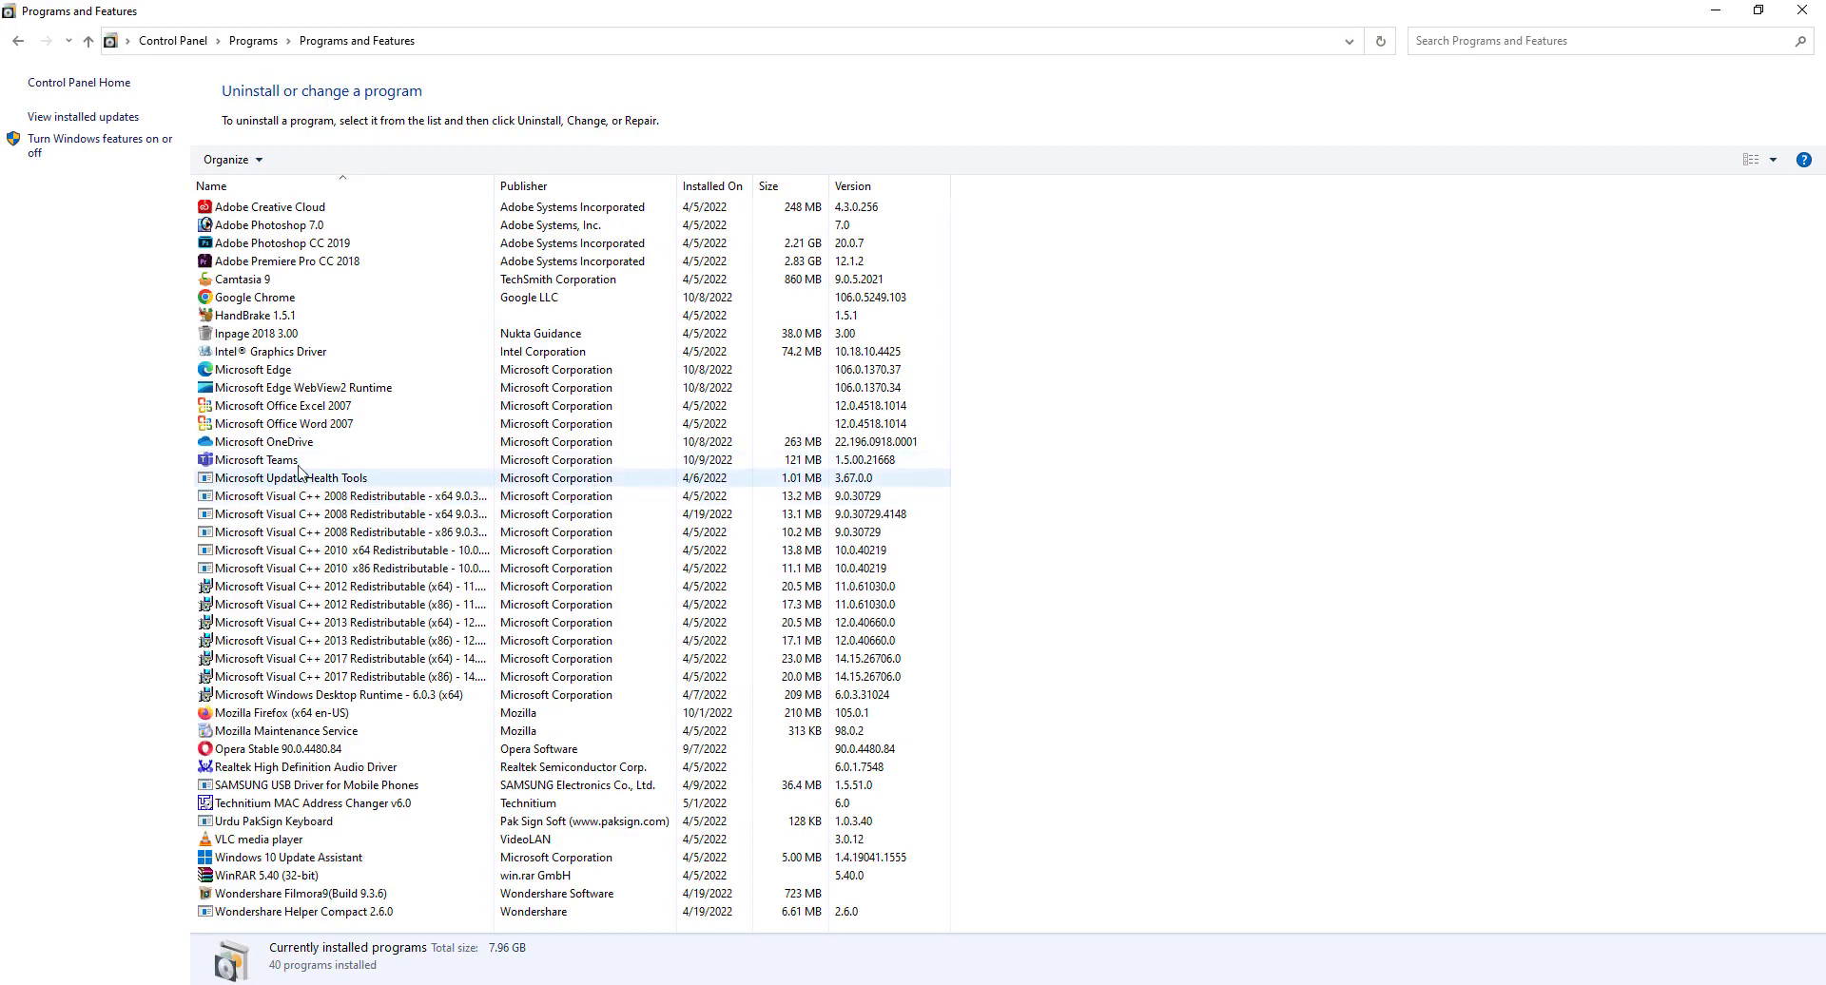
Uninstall Microsoft Teams from the installed programs and close the Programs and Features window.
click(264, 464)
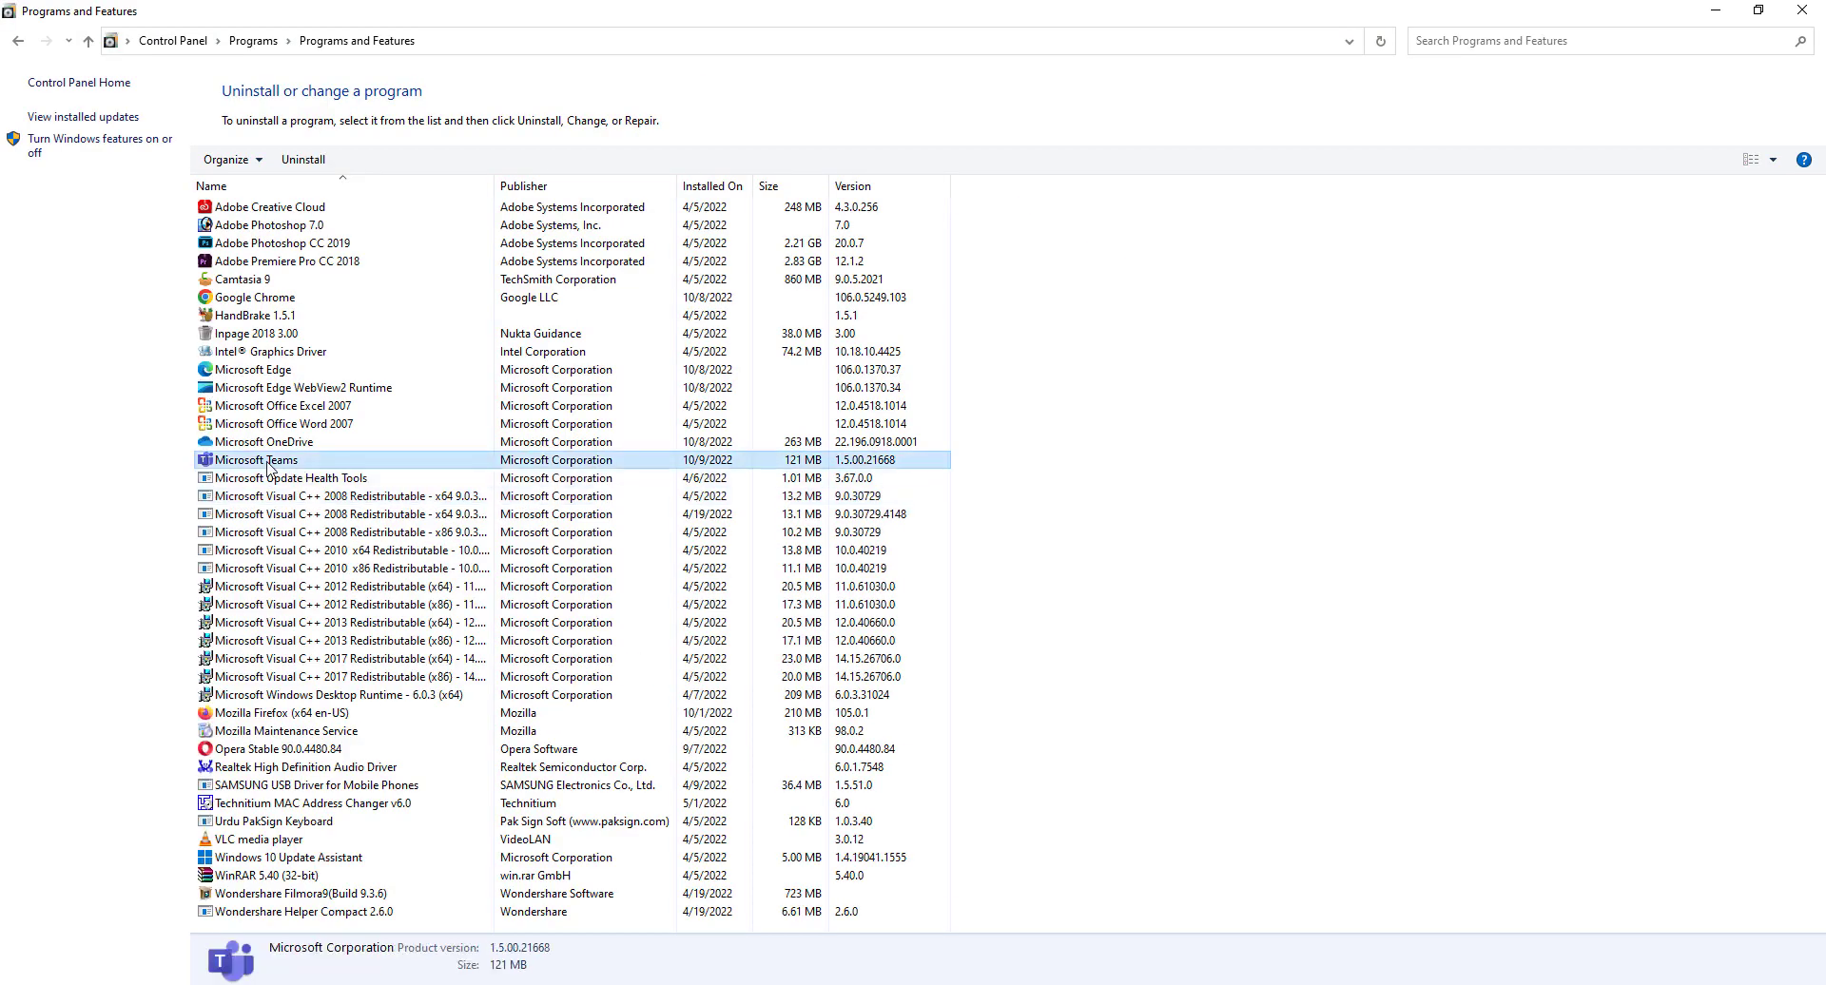
click(303, 160)
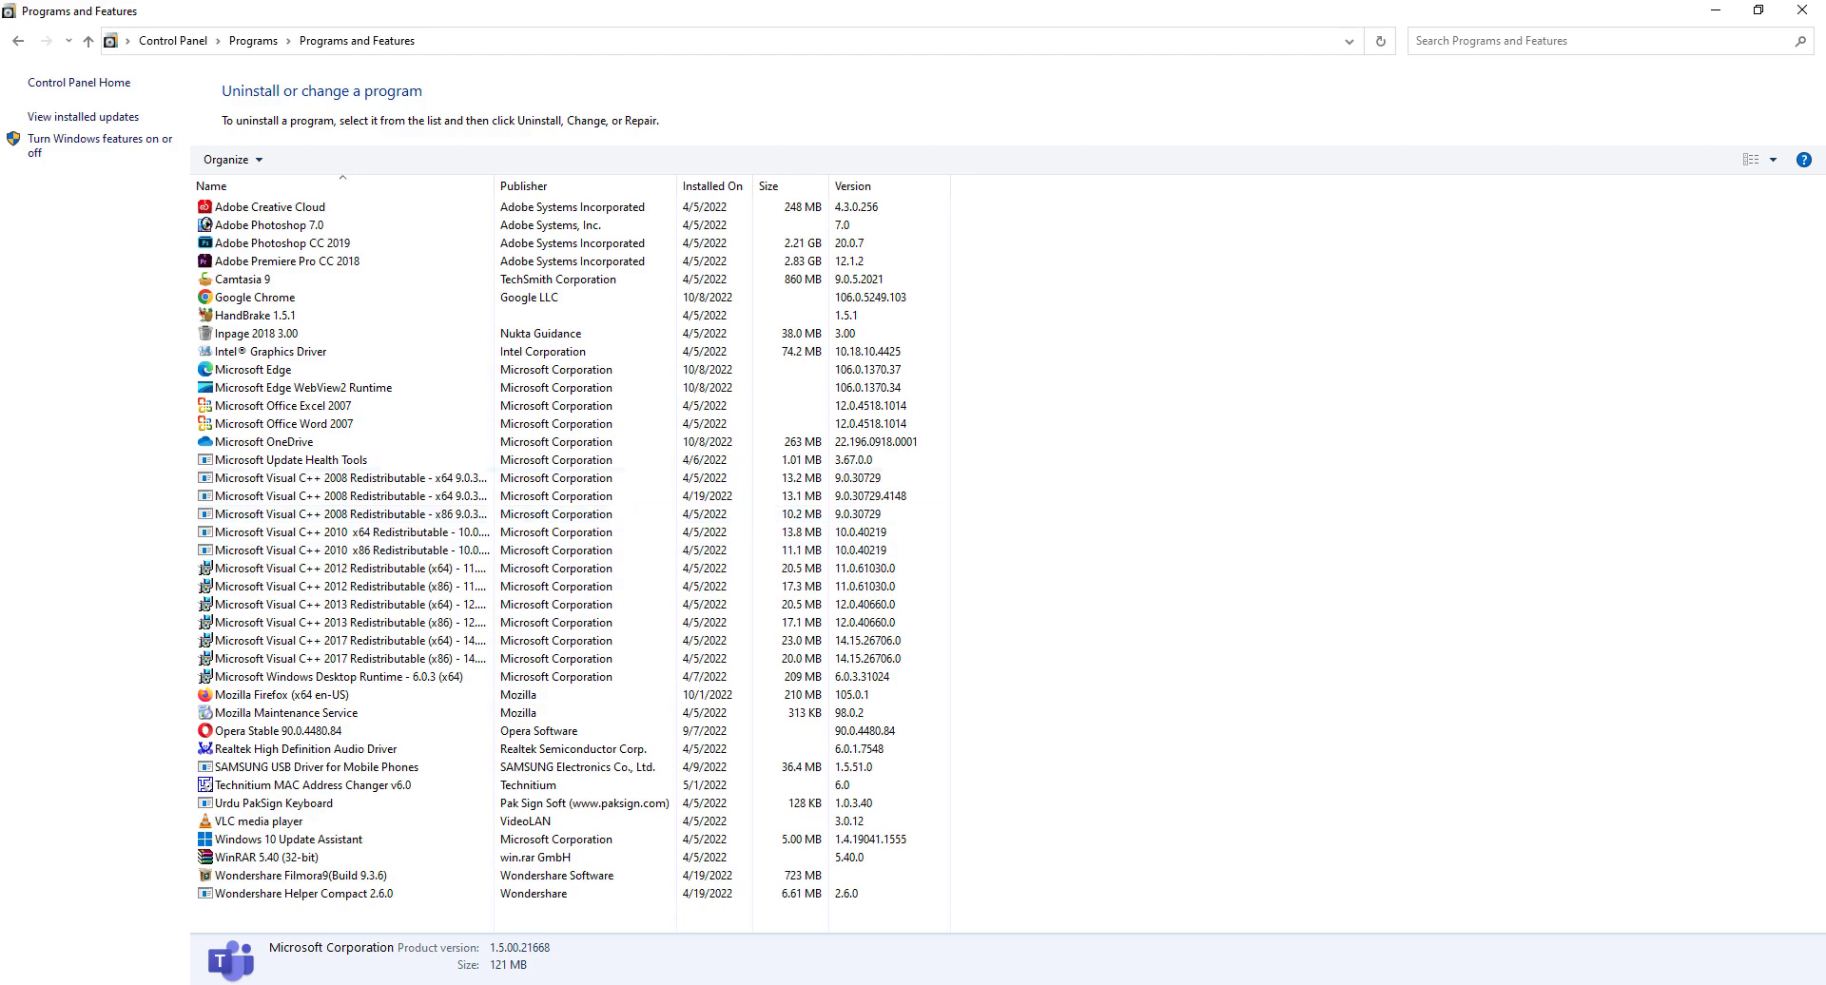
click(1802, 10)
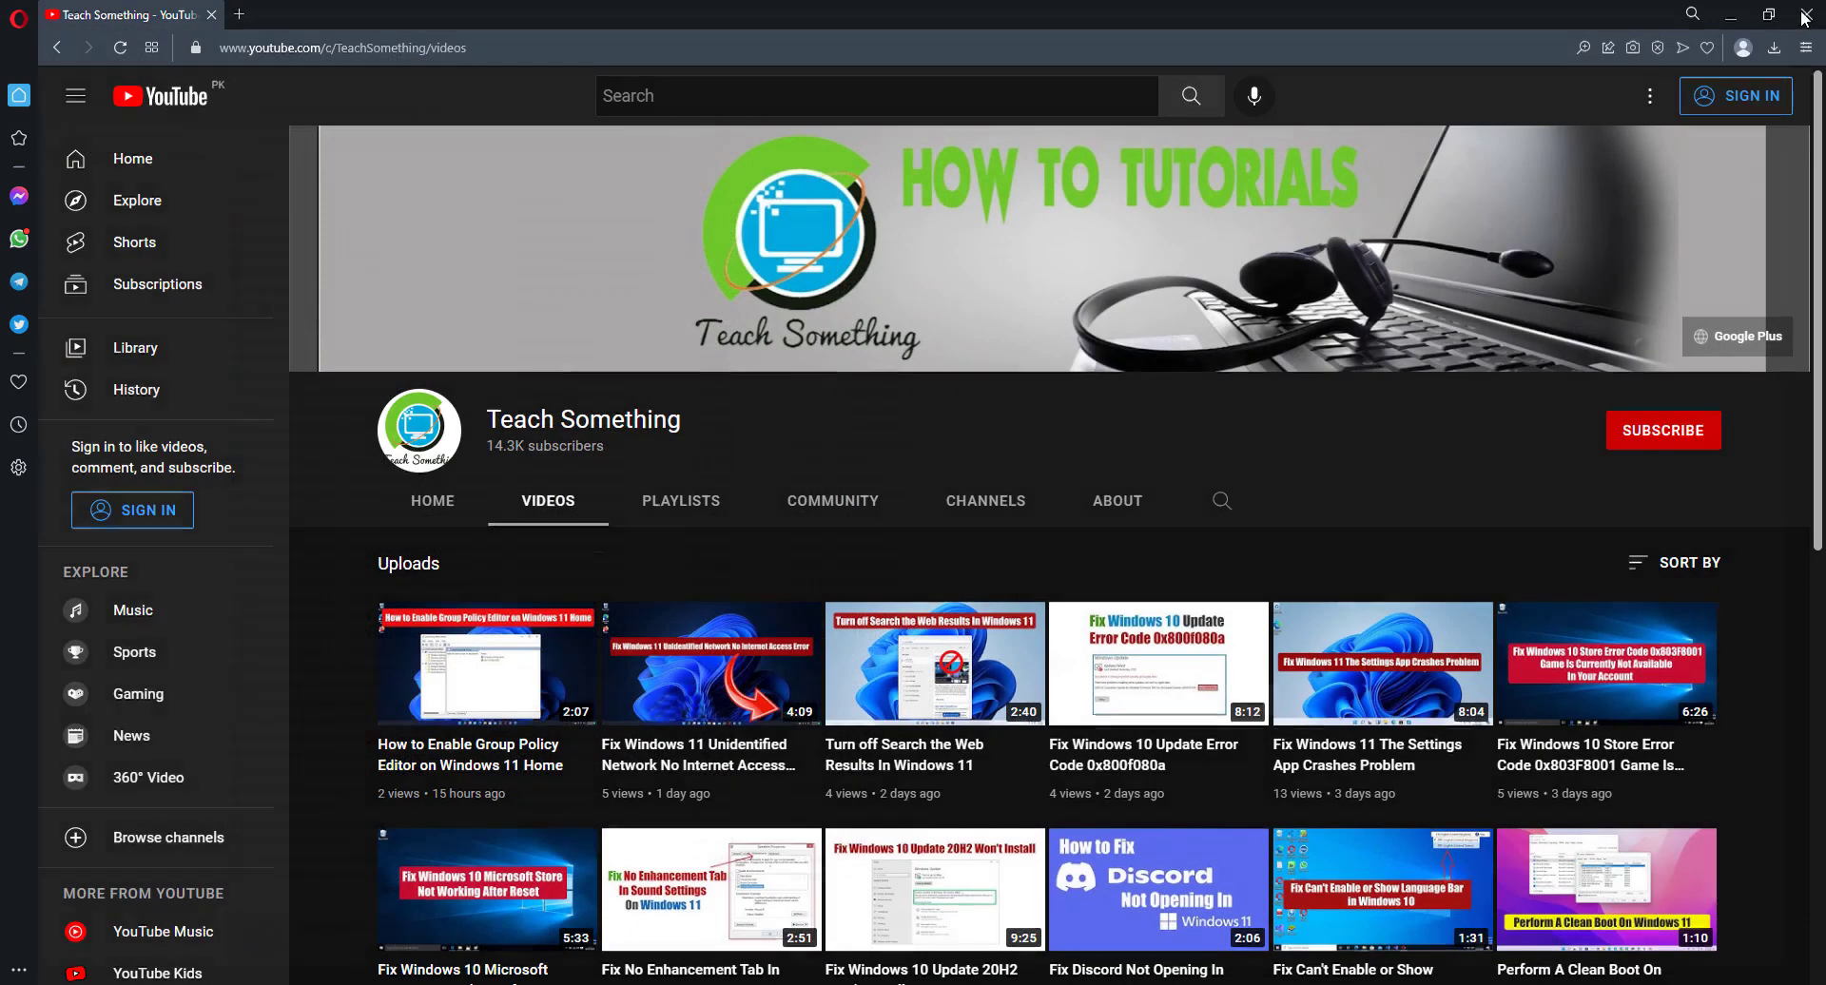
Open the Roaming application data folder by running %appdata%.
right_click(23, 977)
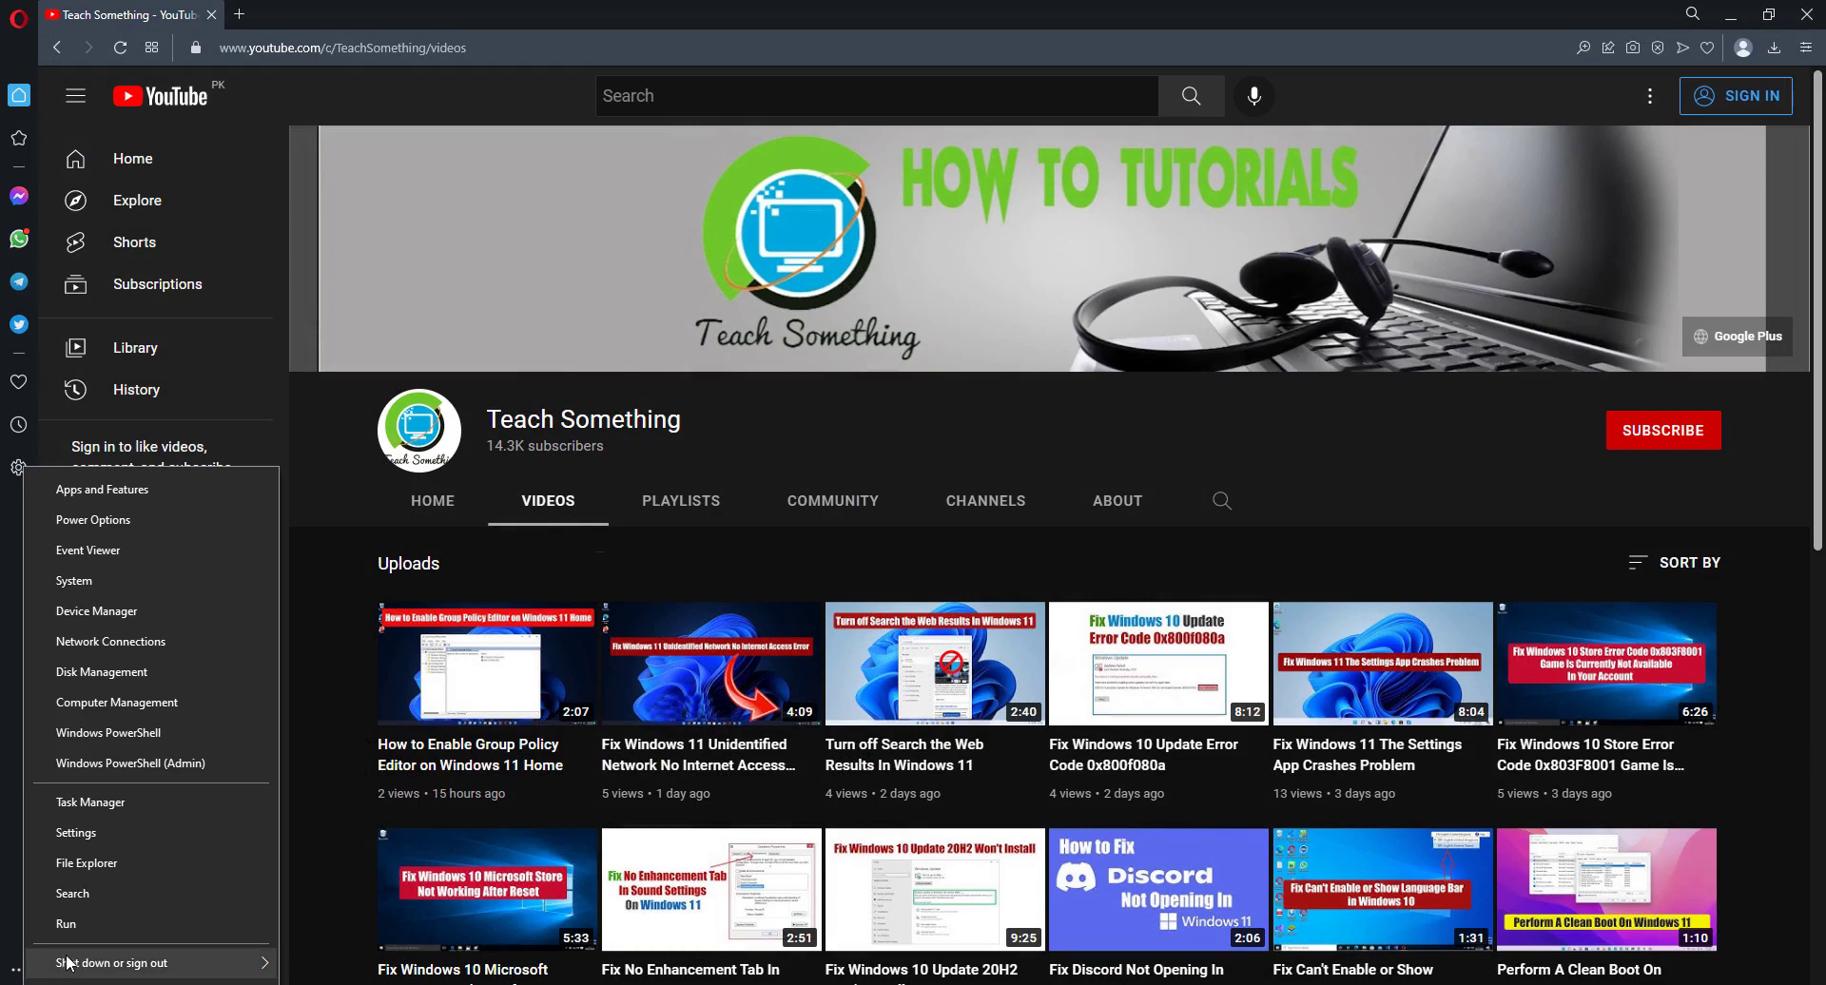
click(67, 924)
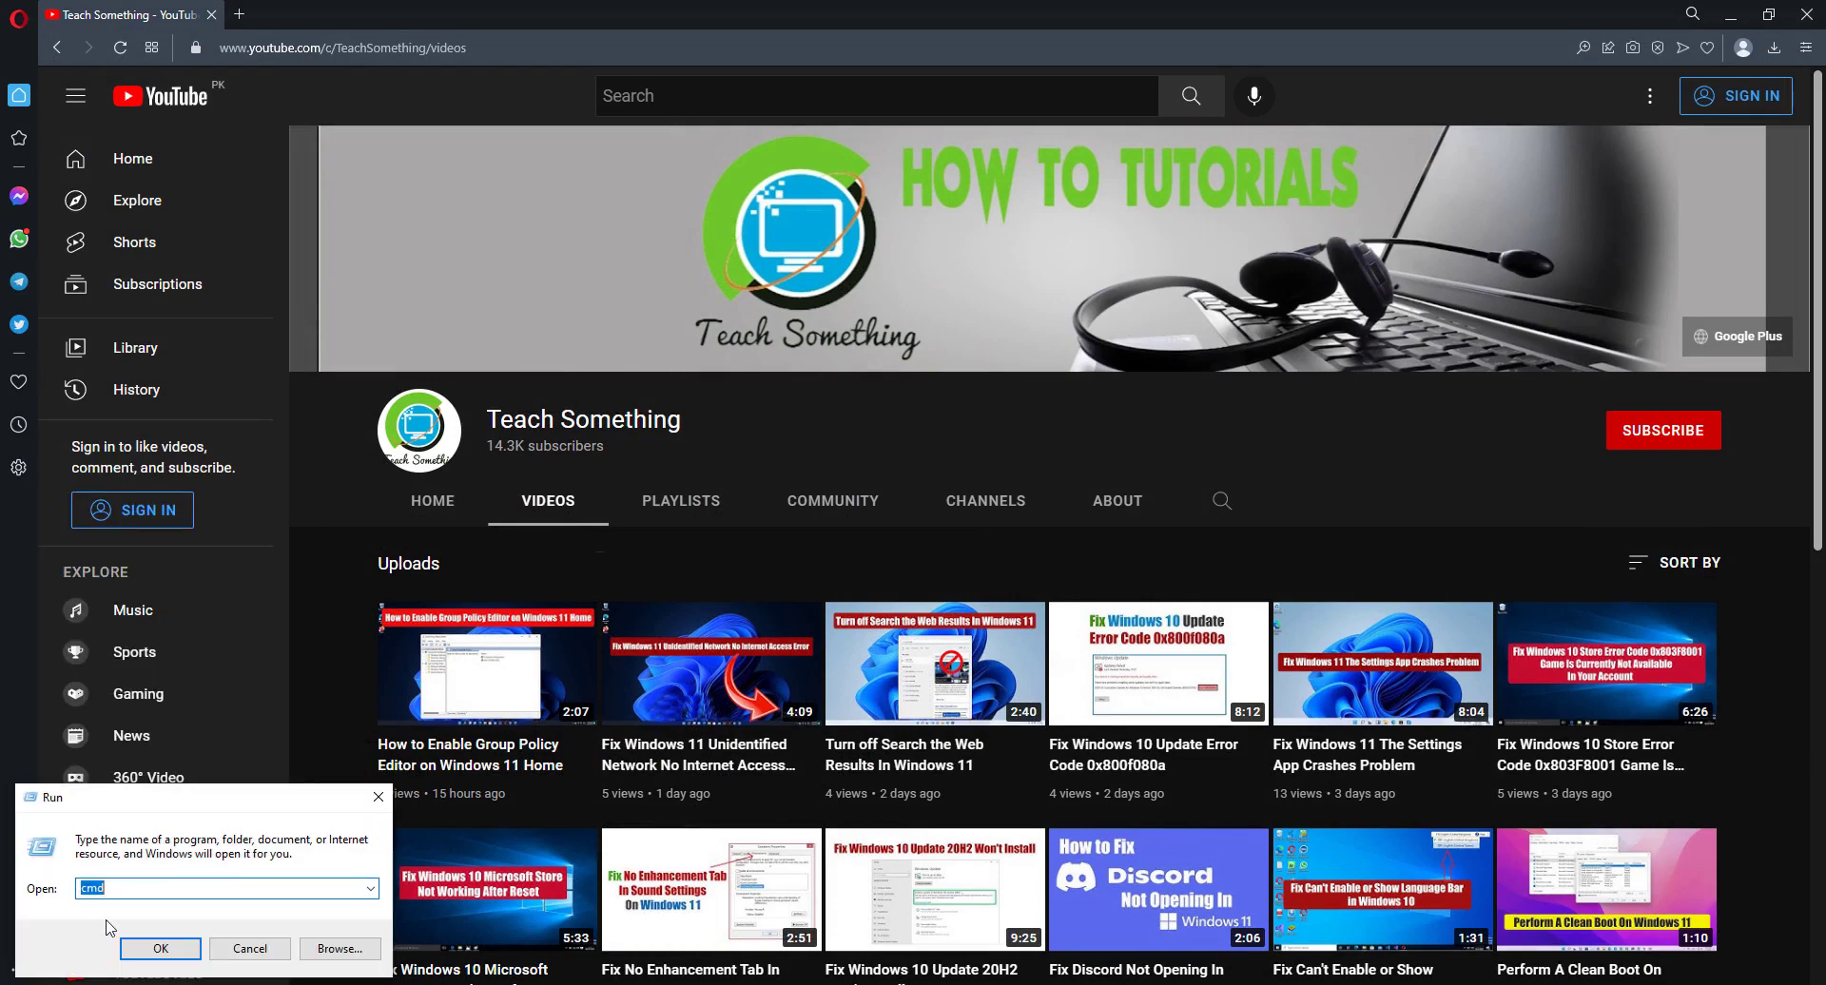
text(%)
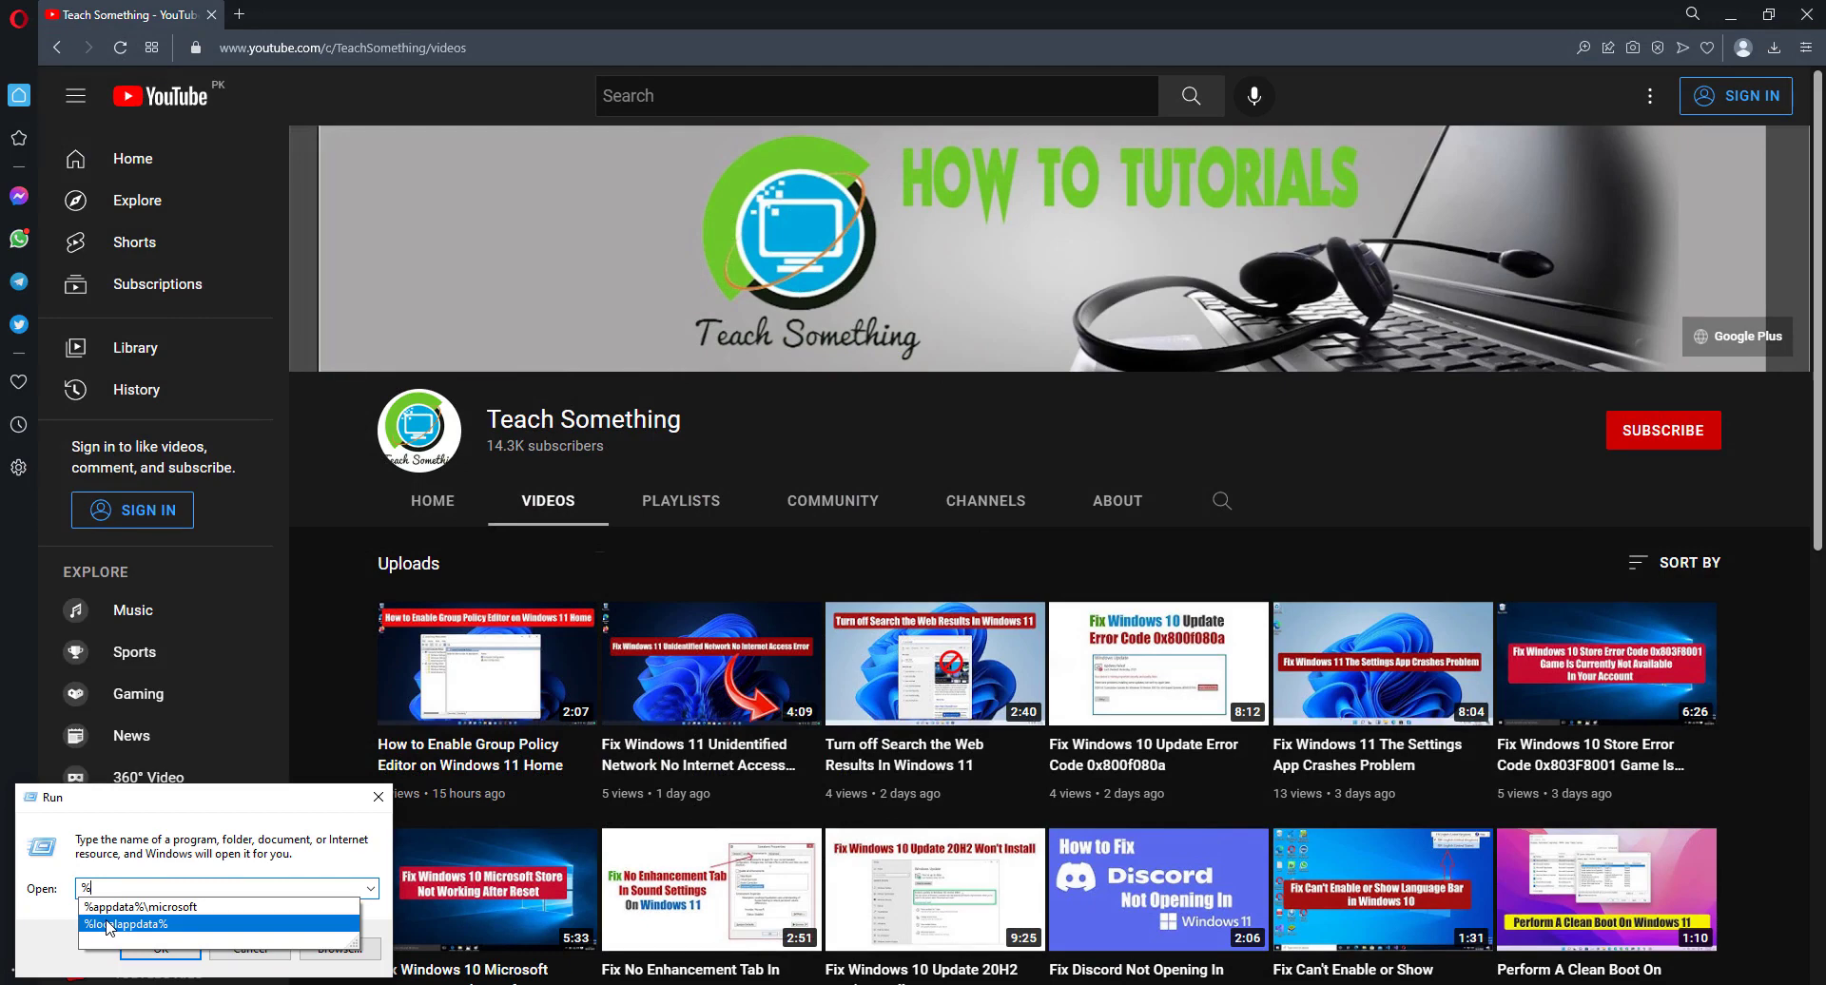
text(appdata%)
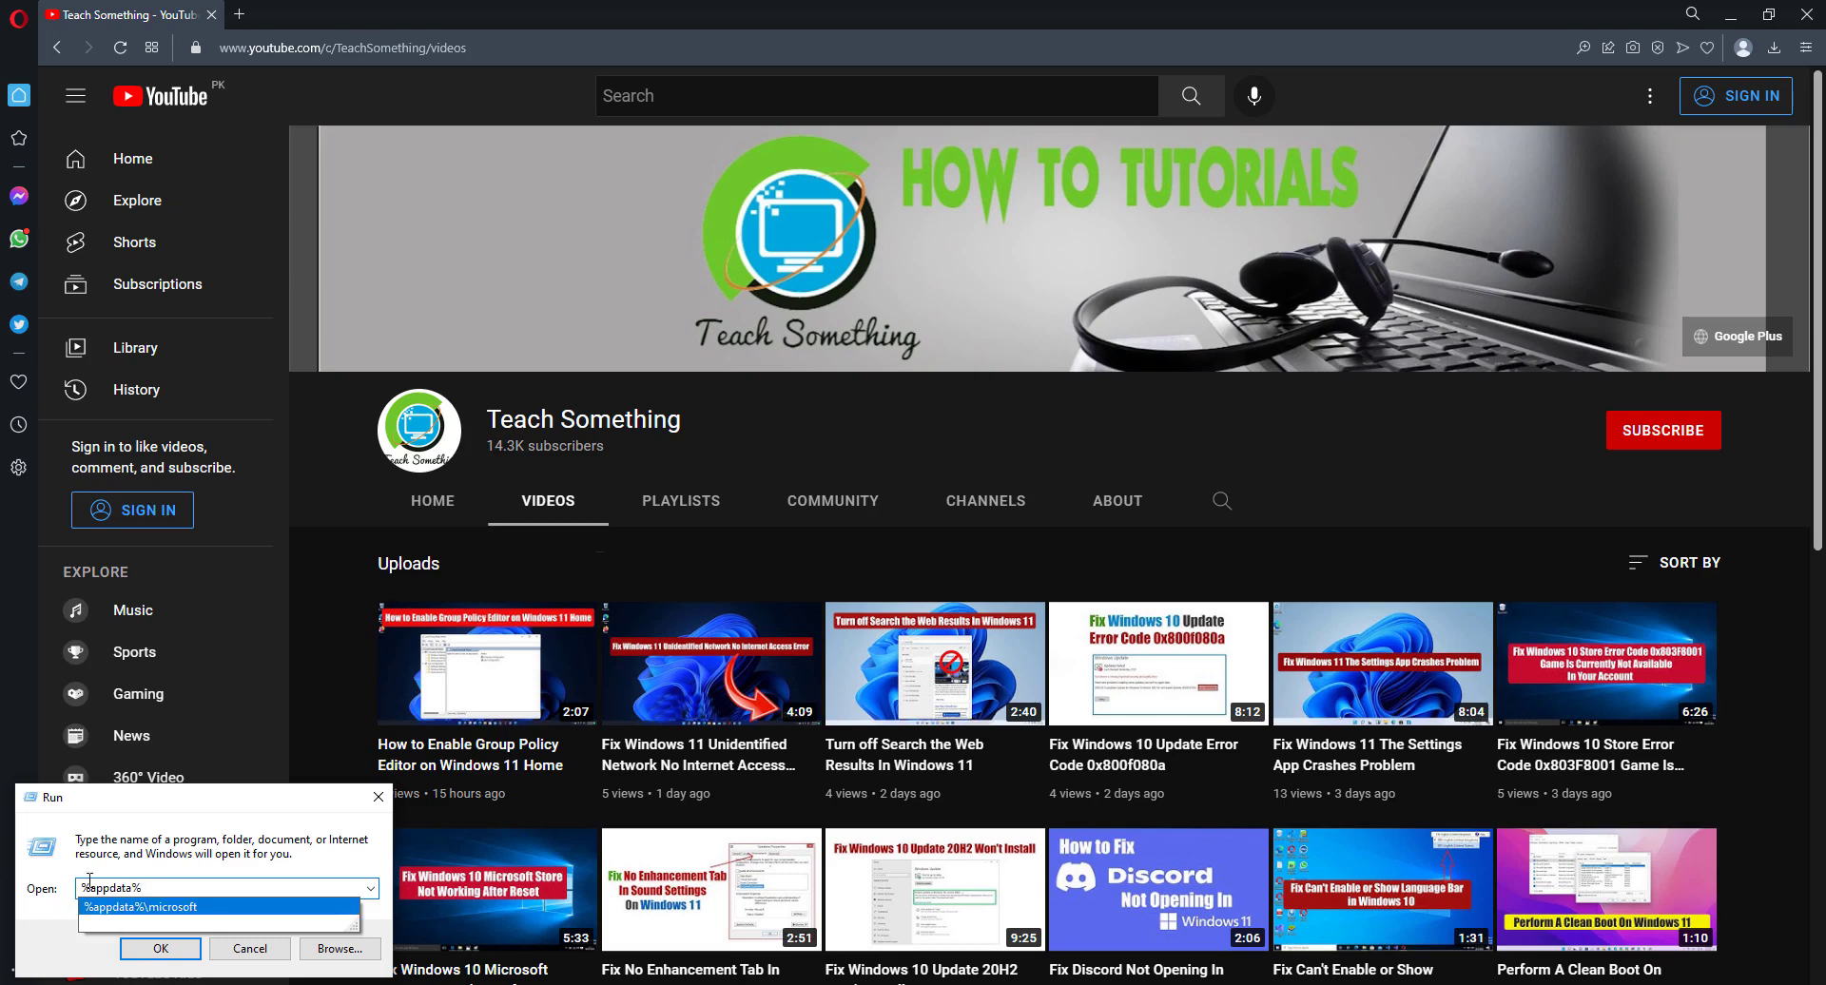
click(164, 829)
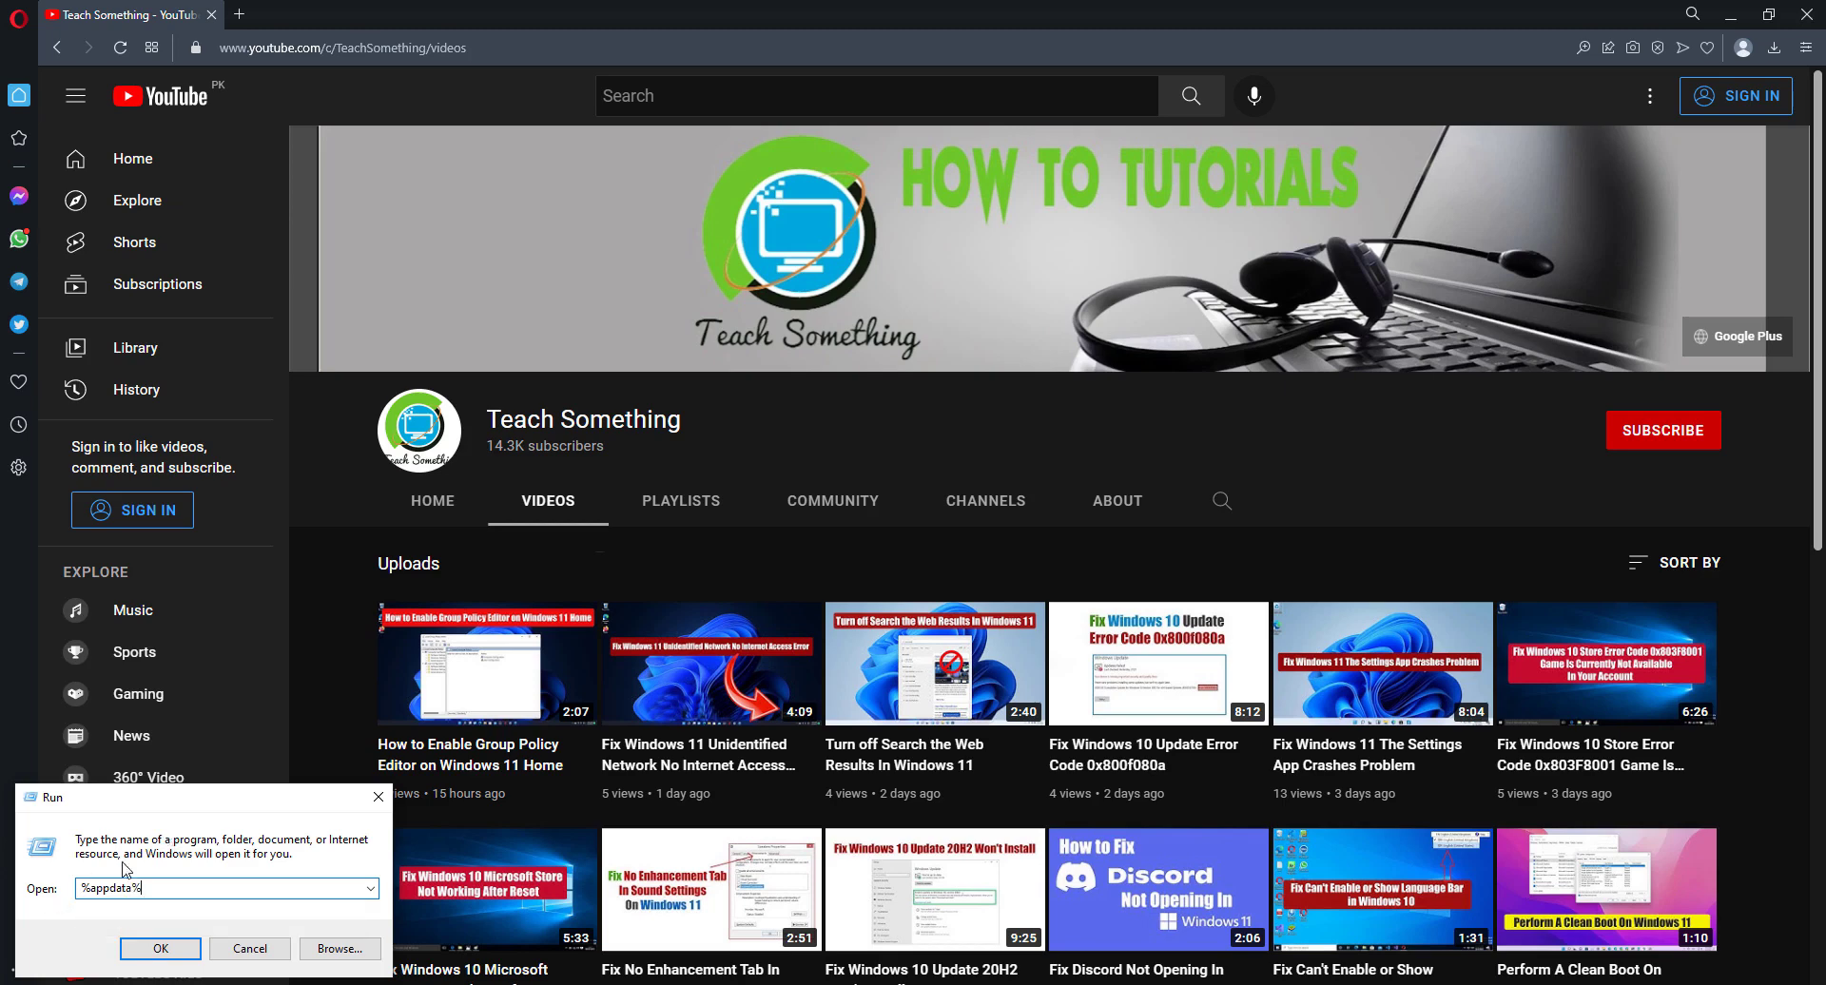
click(150, 947)
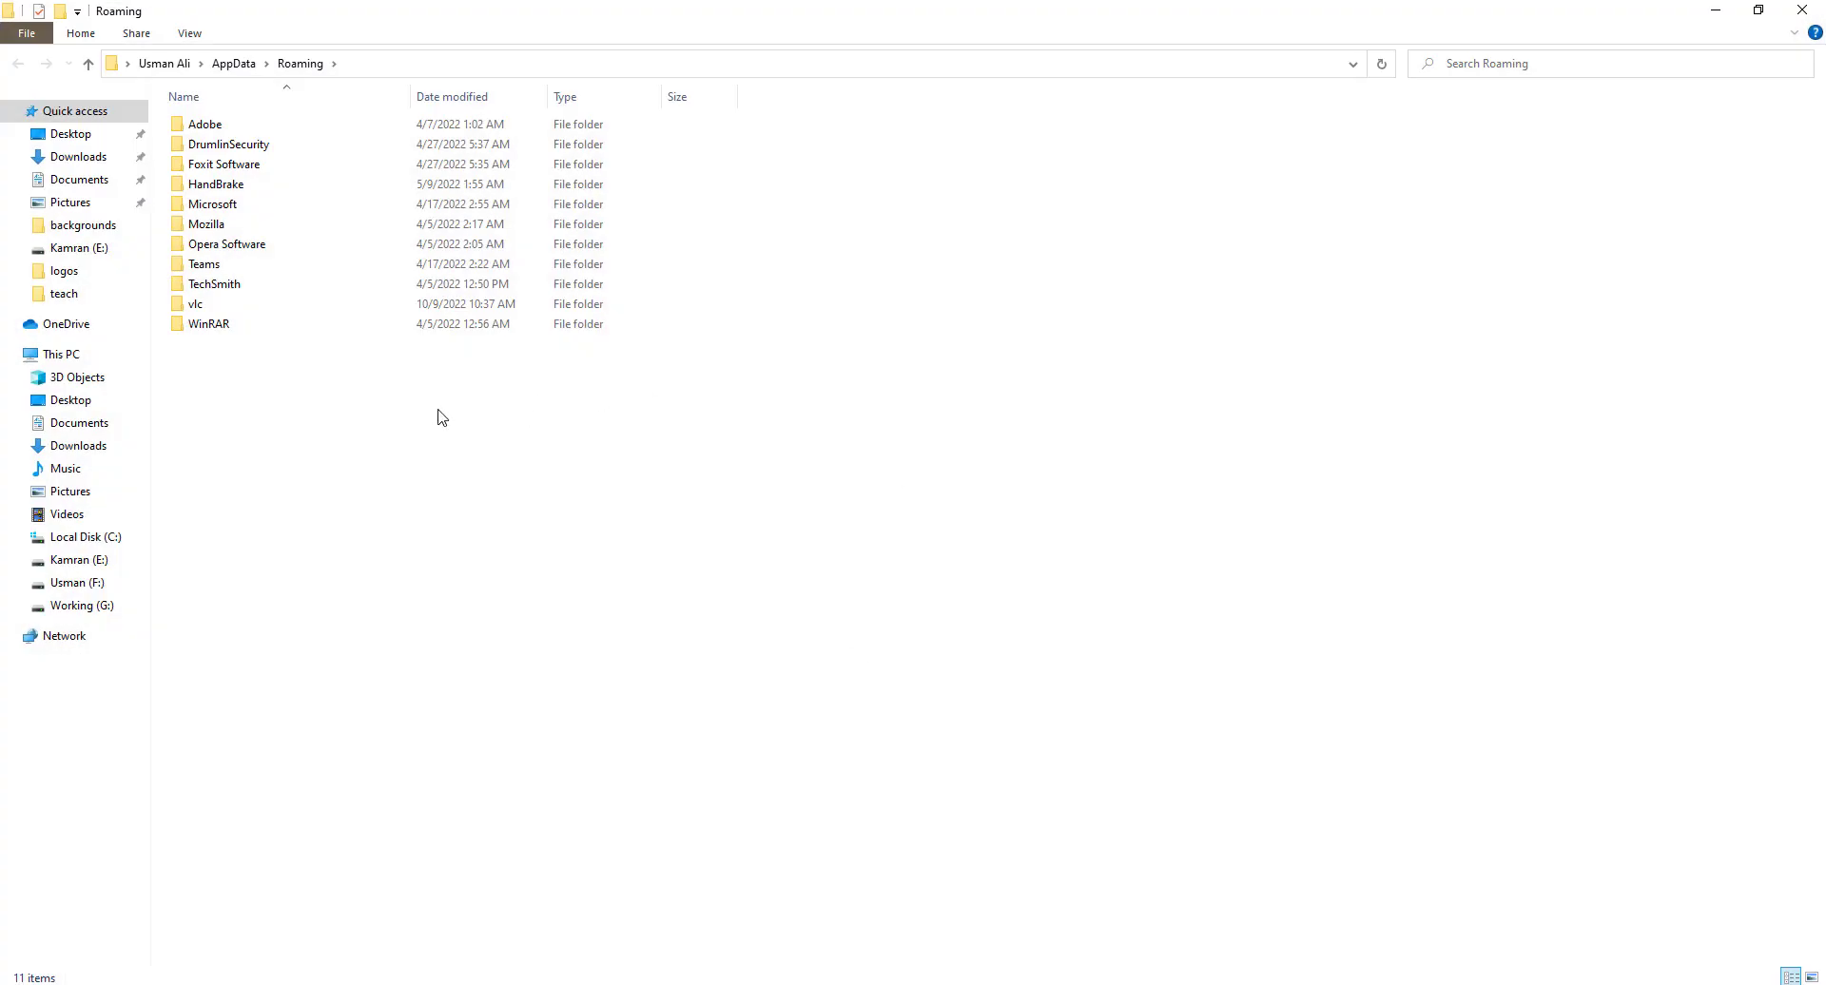
Check that hidden items are set to show in the Roaming folder, and open its Microsoft subfolder.
click(195, 38)
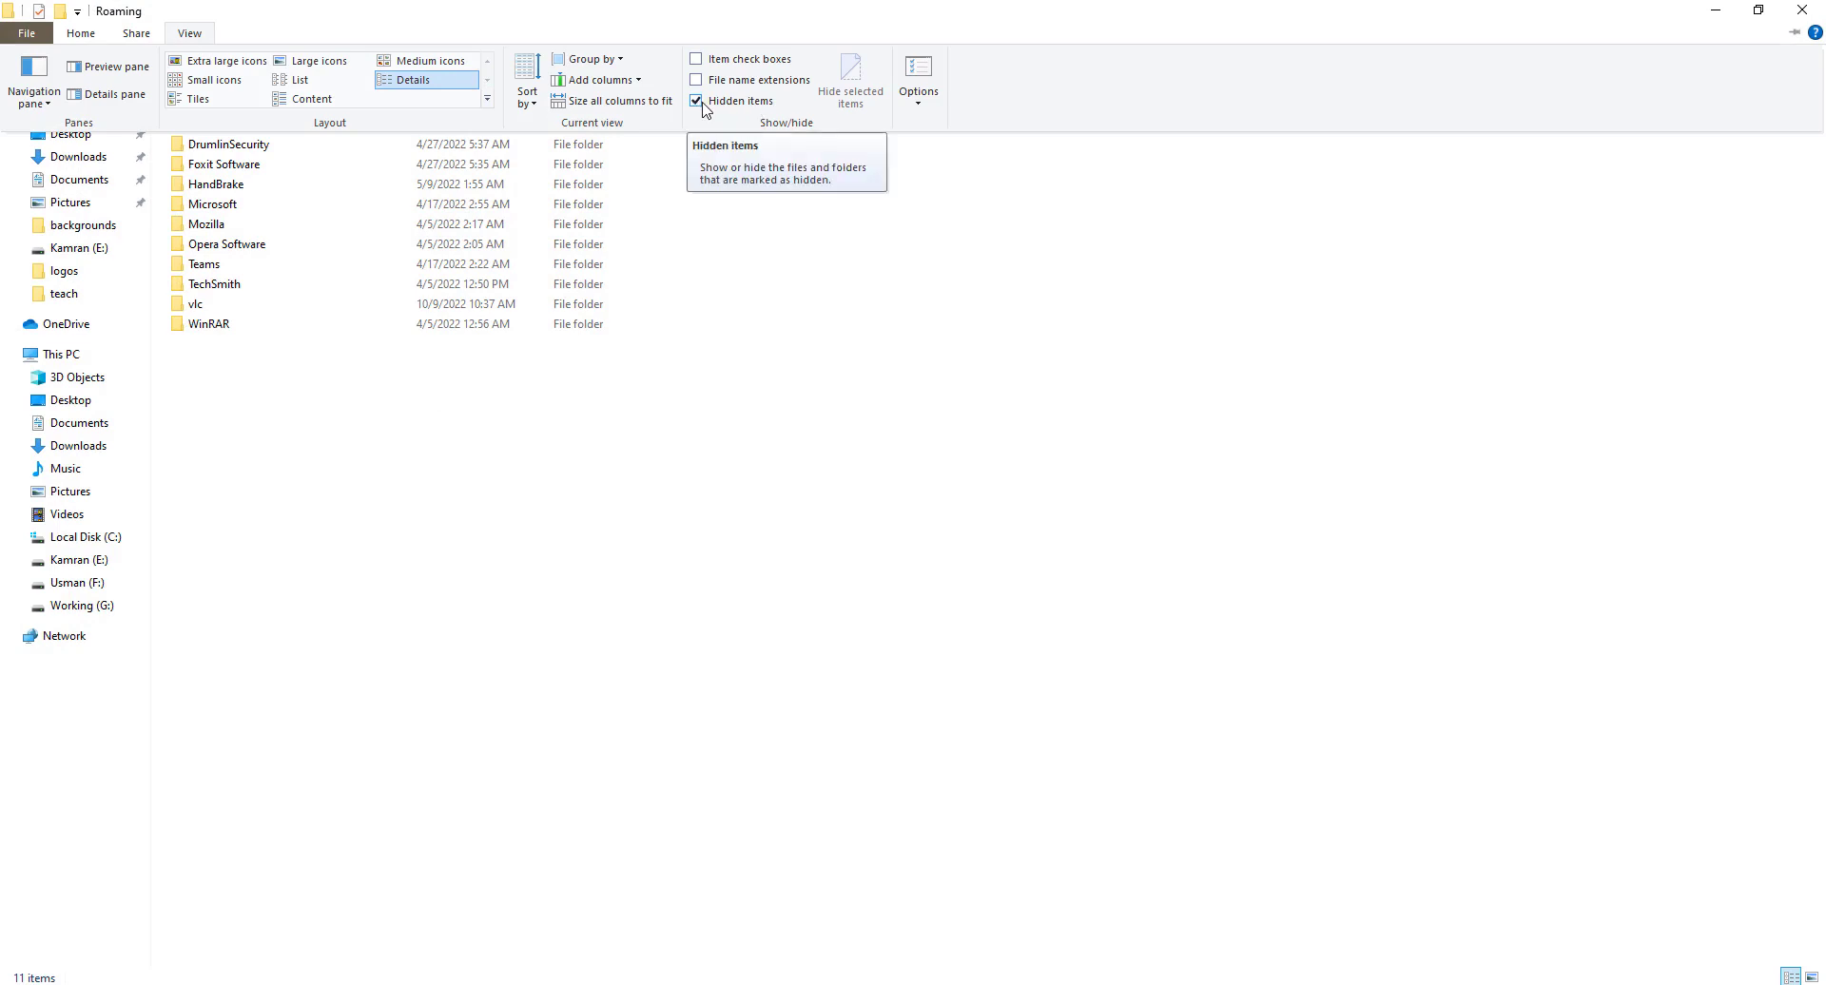
click(360, 481)
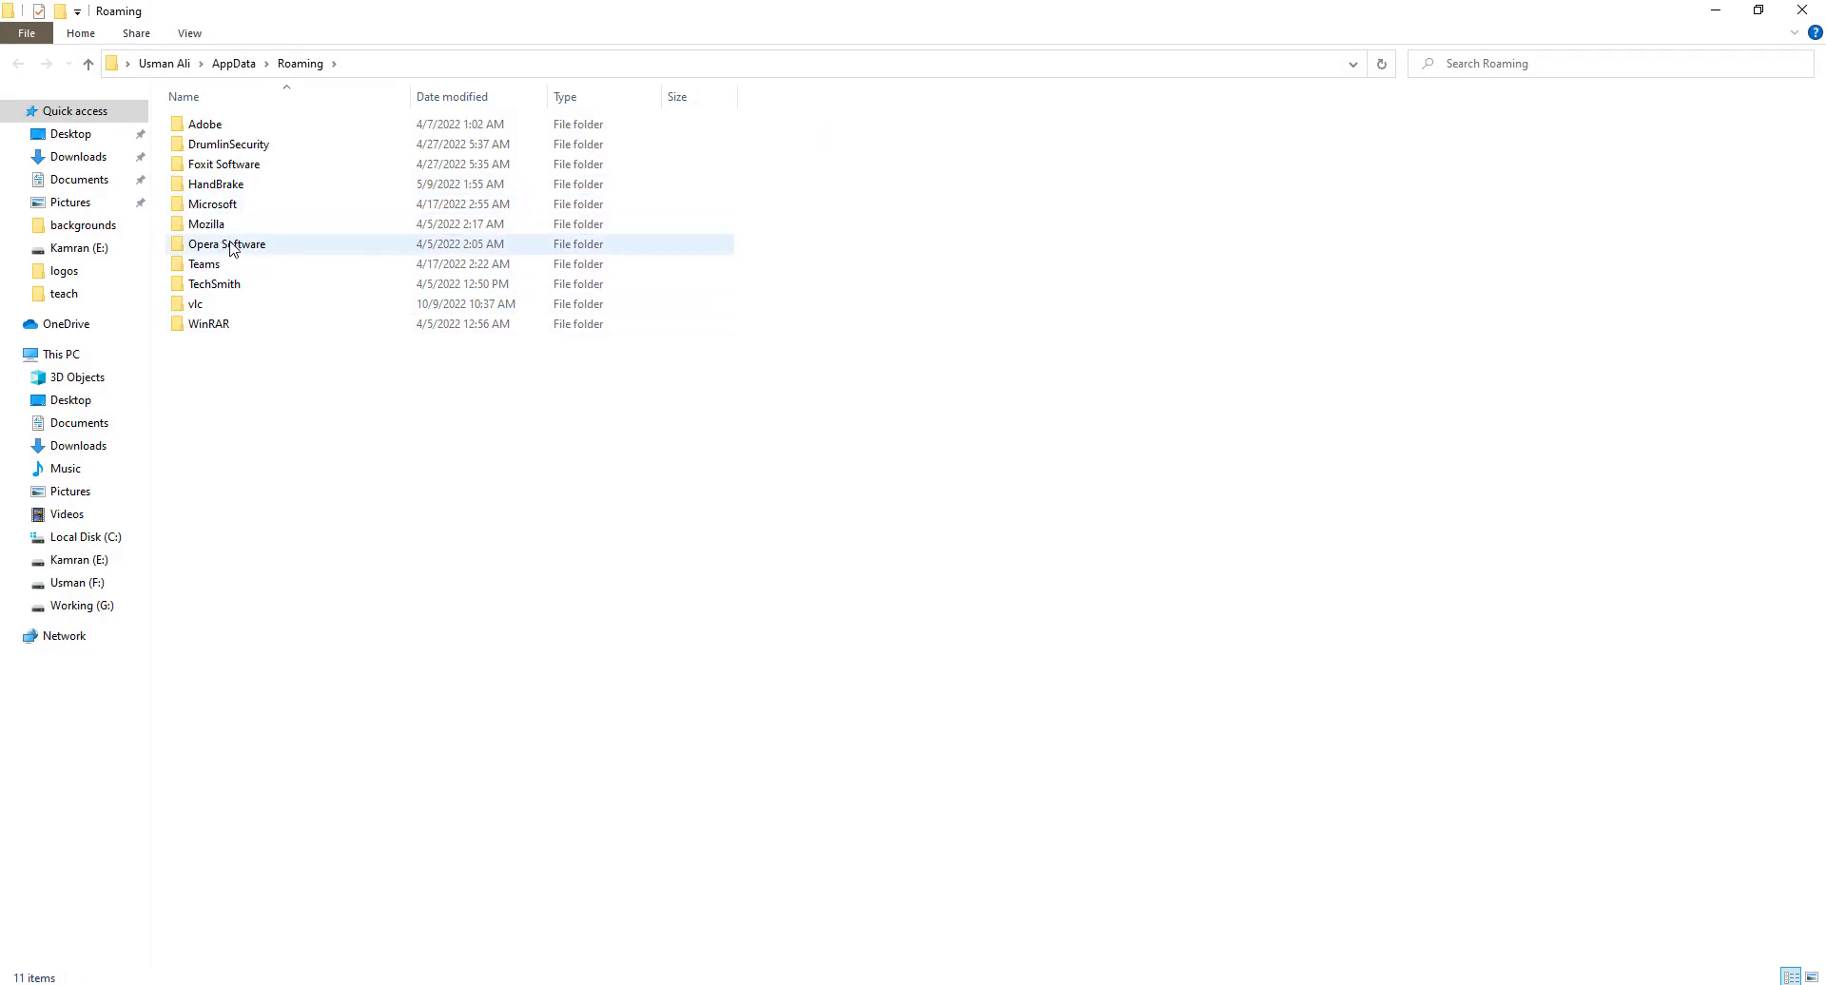
double_click(231, 209)
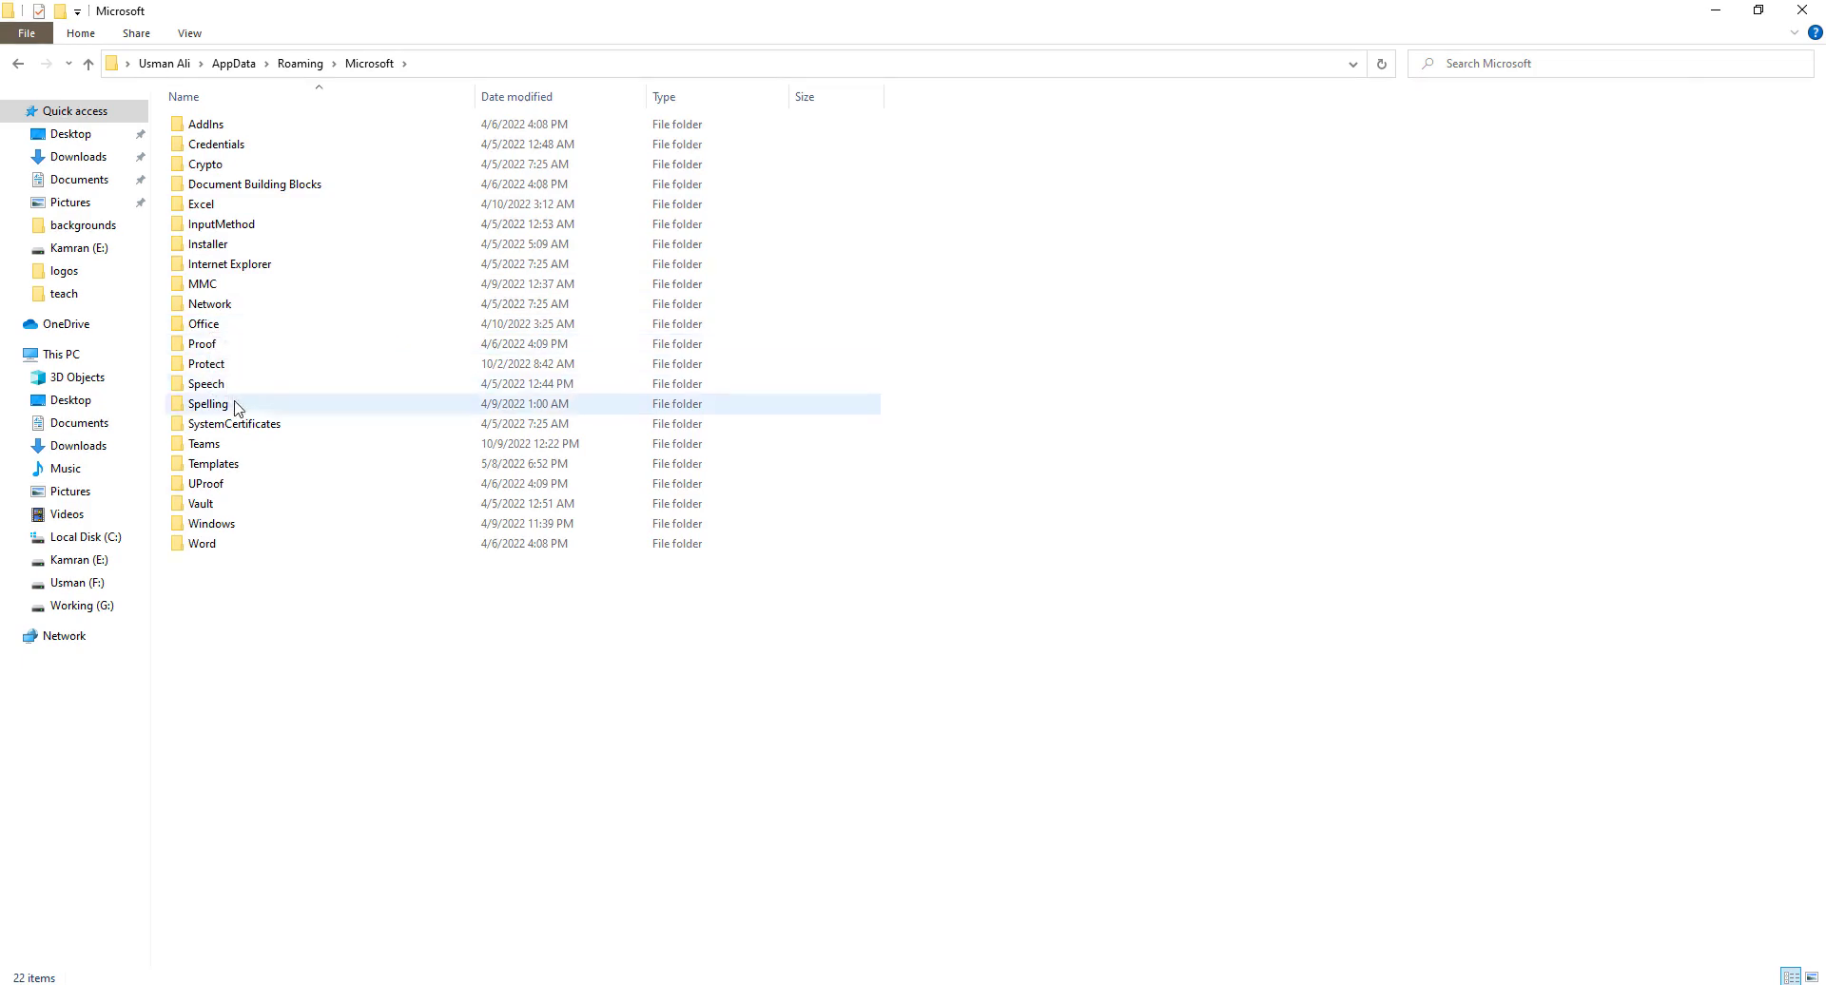
Delete the Teams folder from Roaming's Microsoft folder and close the File Explorer window.
click(210, 444)
right_click(207, 449)
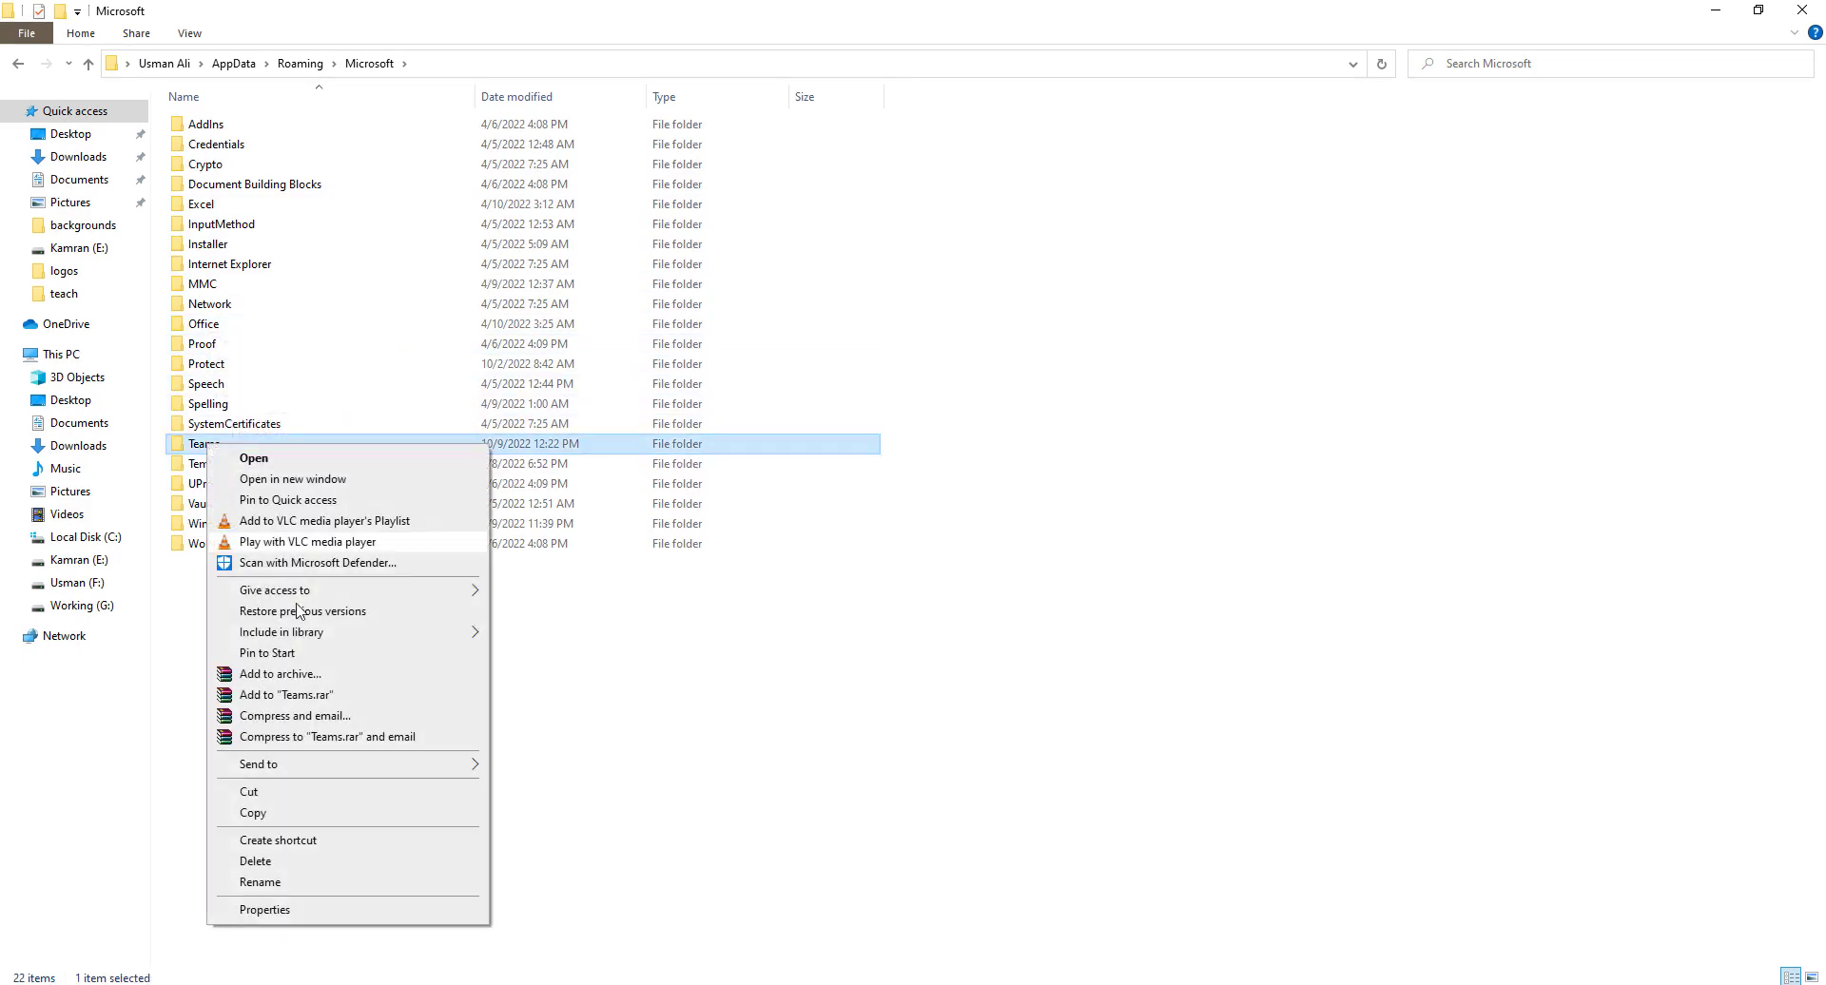
click(318, 861)
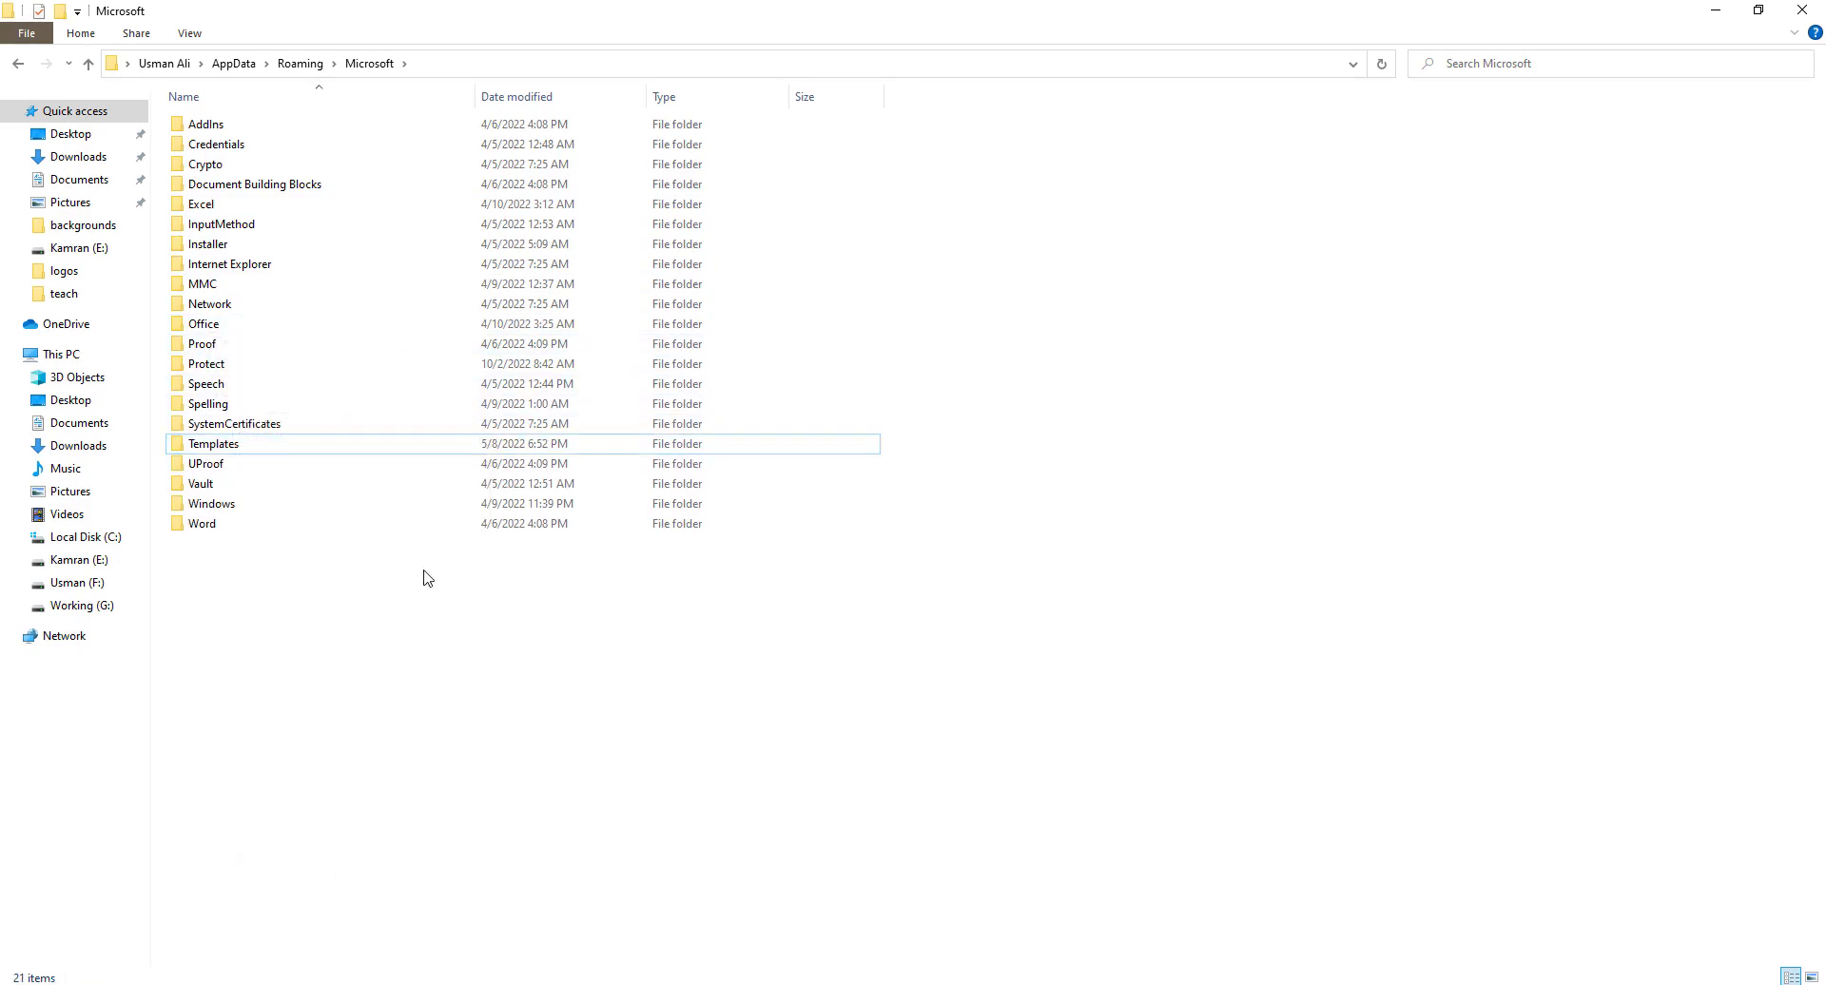
click(1807, 12)
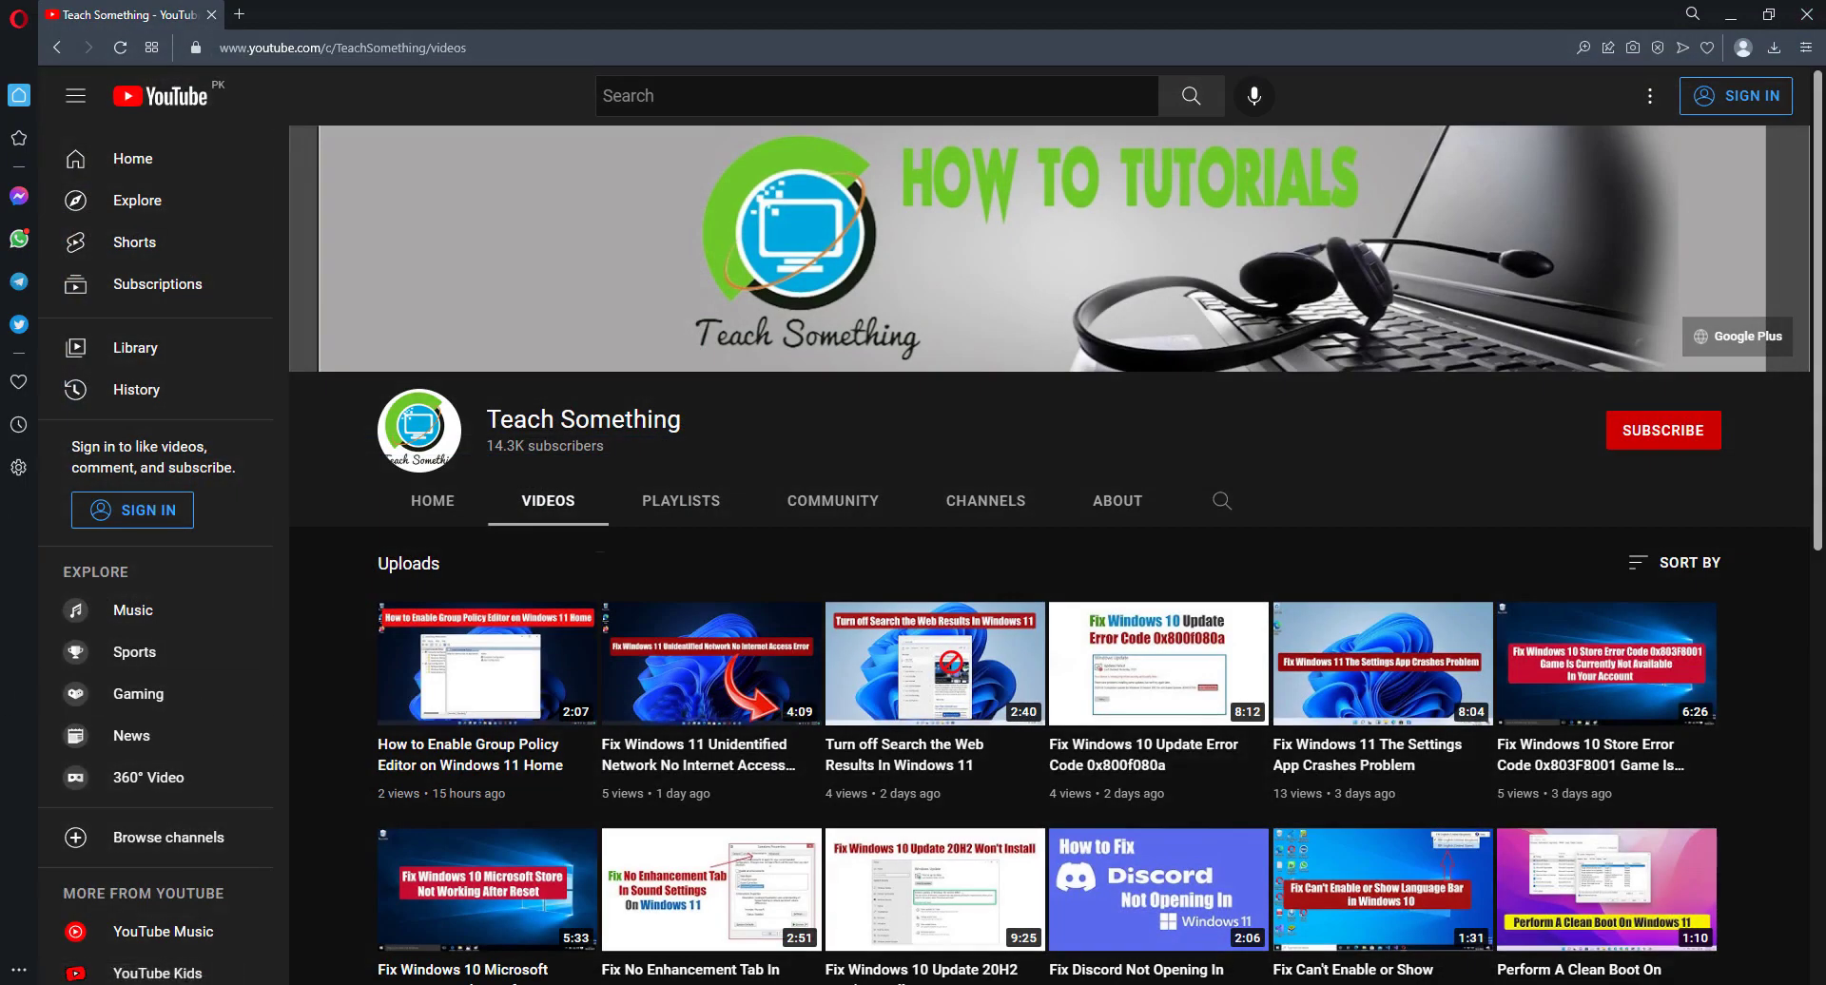
Open the Local application data folder by running %localappdata%.
right_click(19, 978)
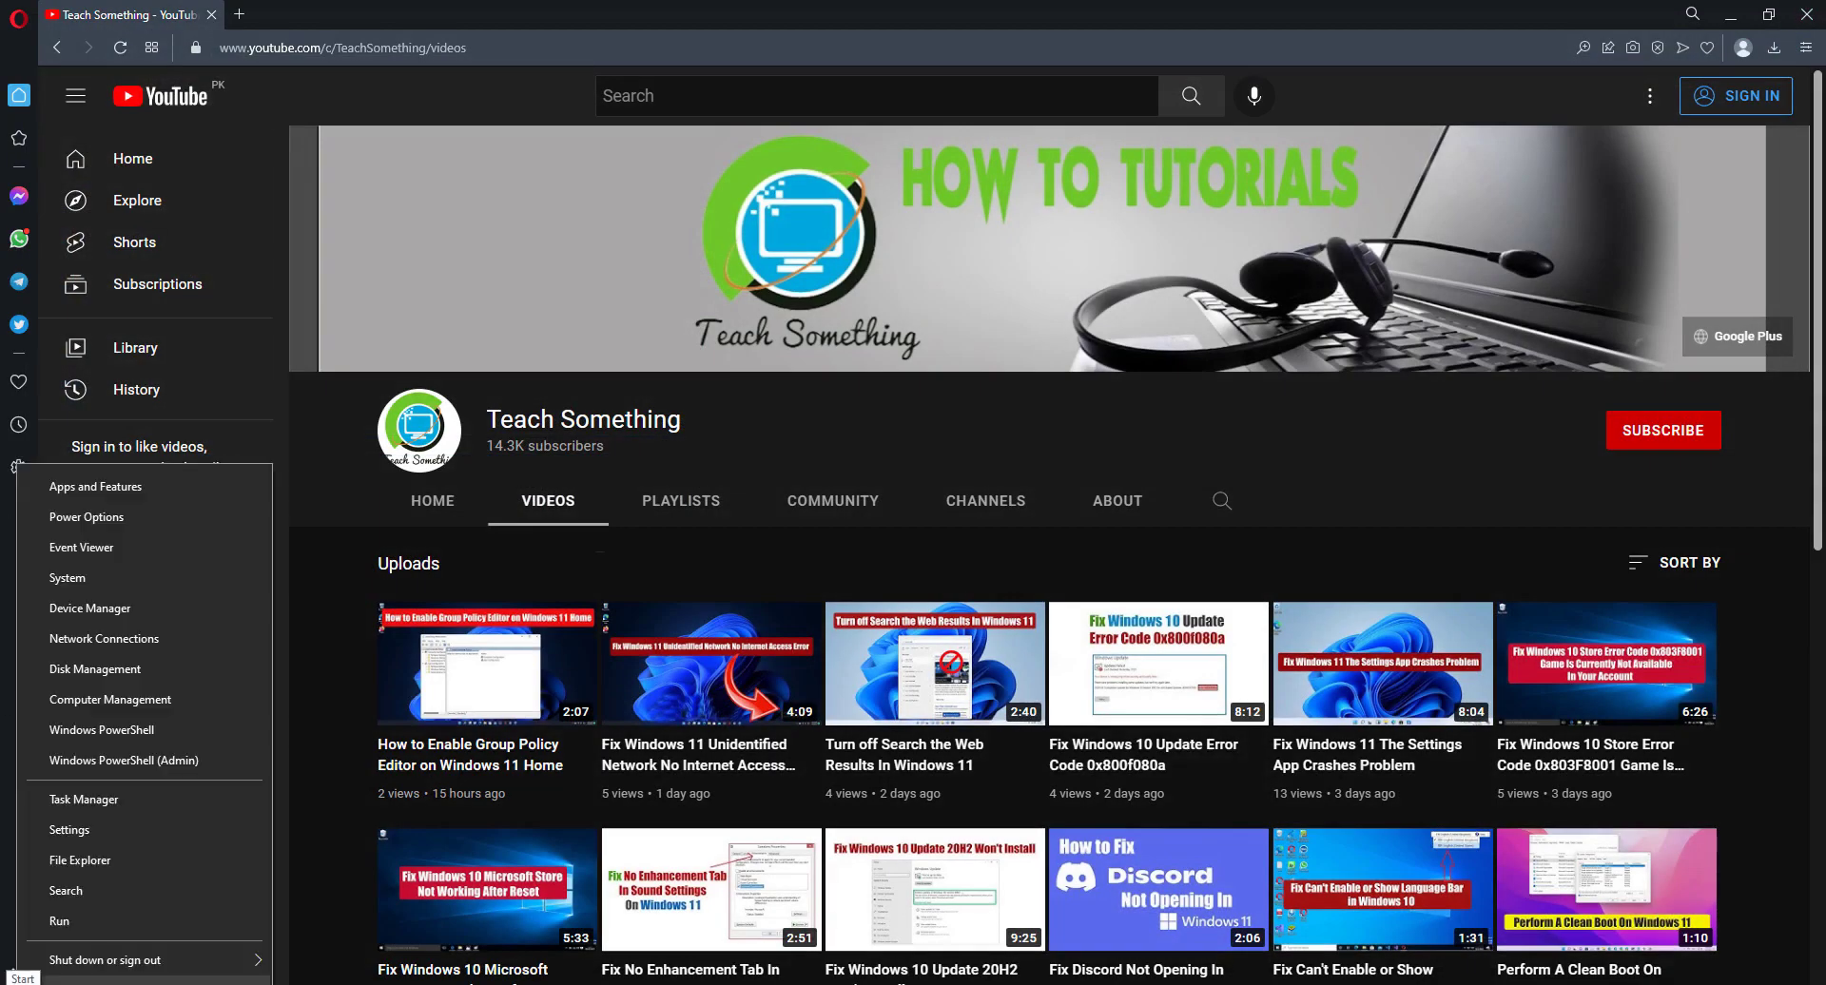
click(55, 922)
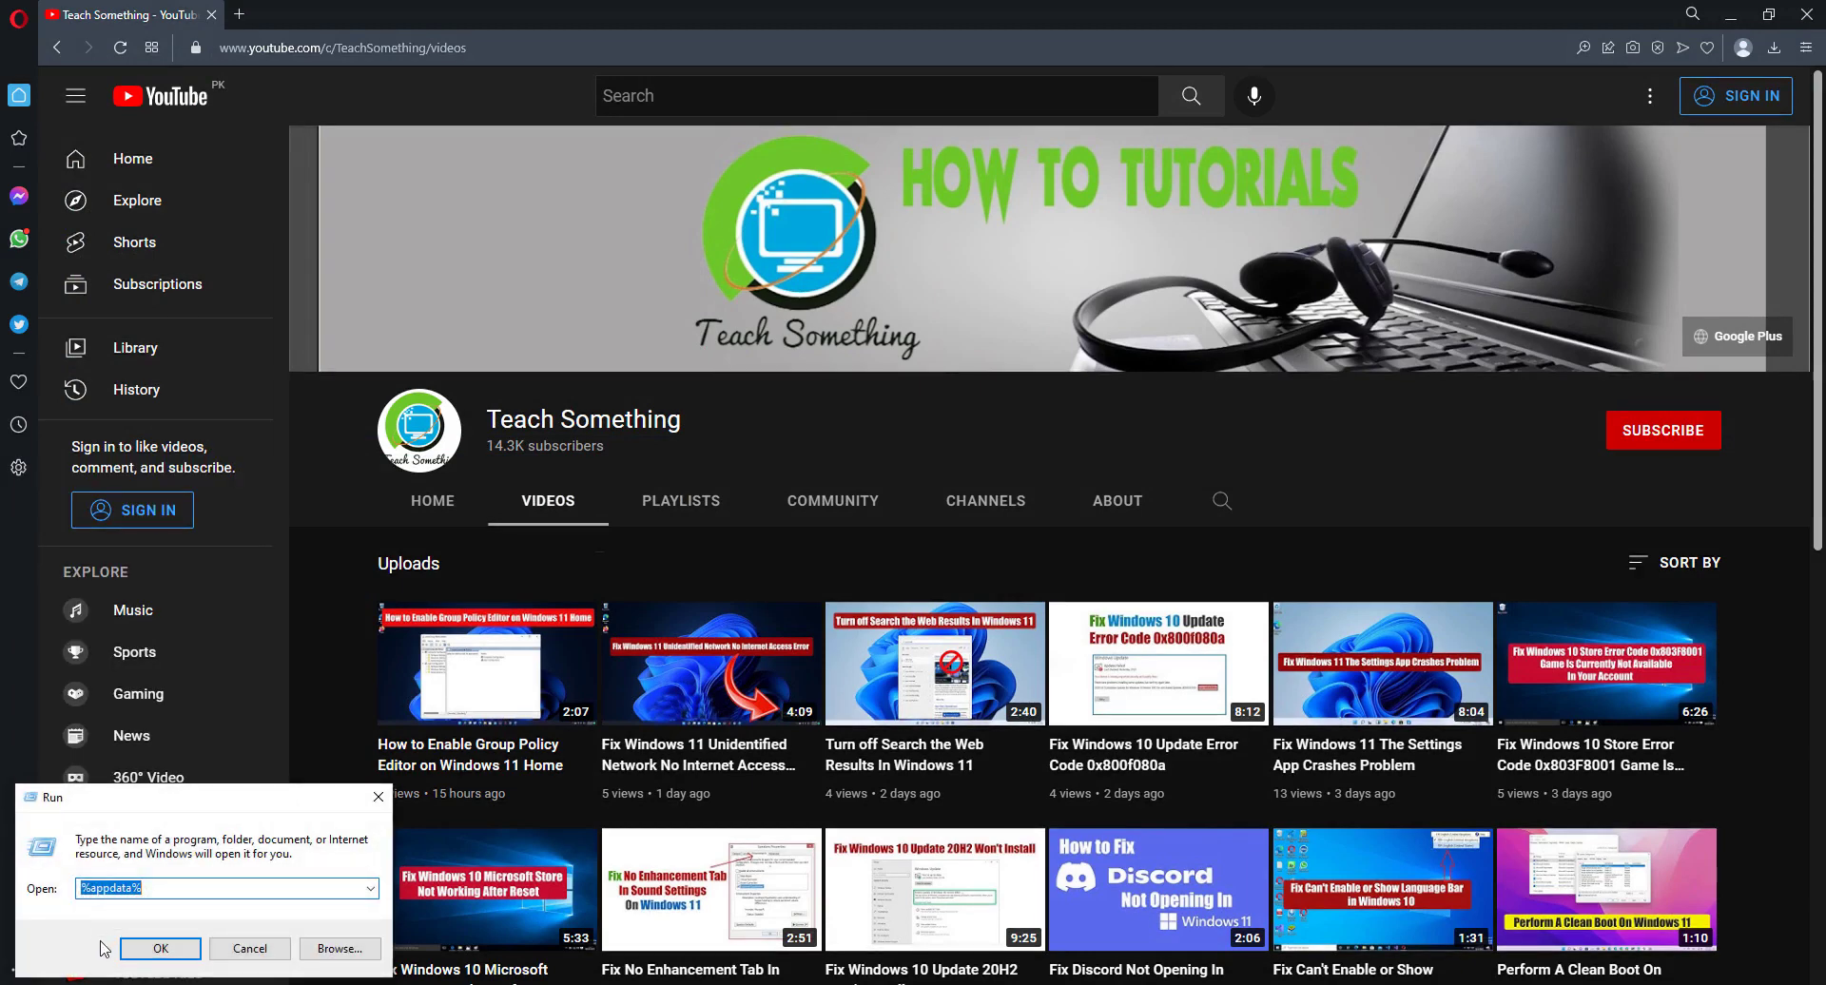
text(%)
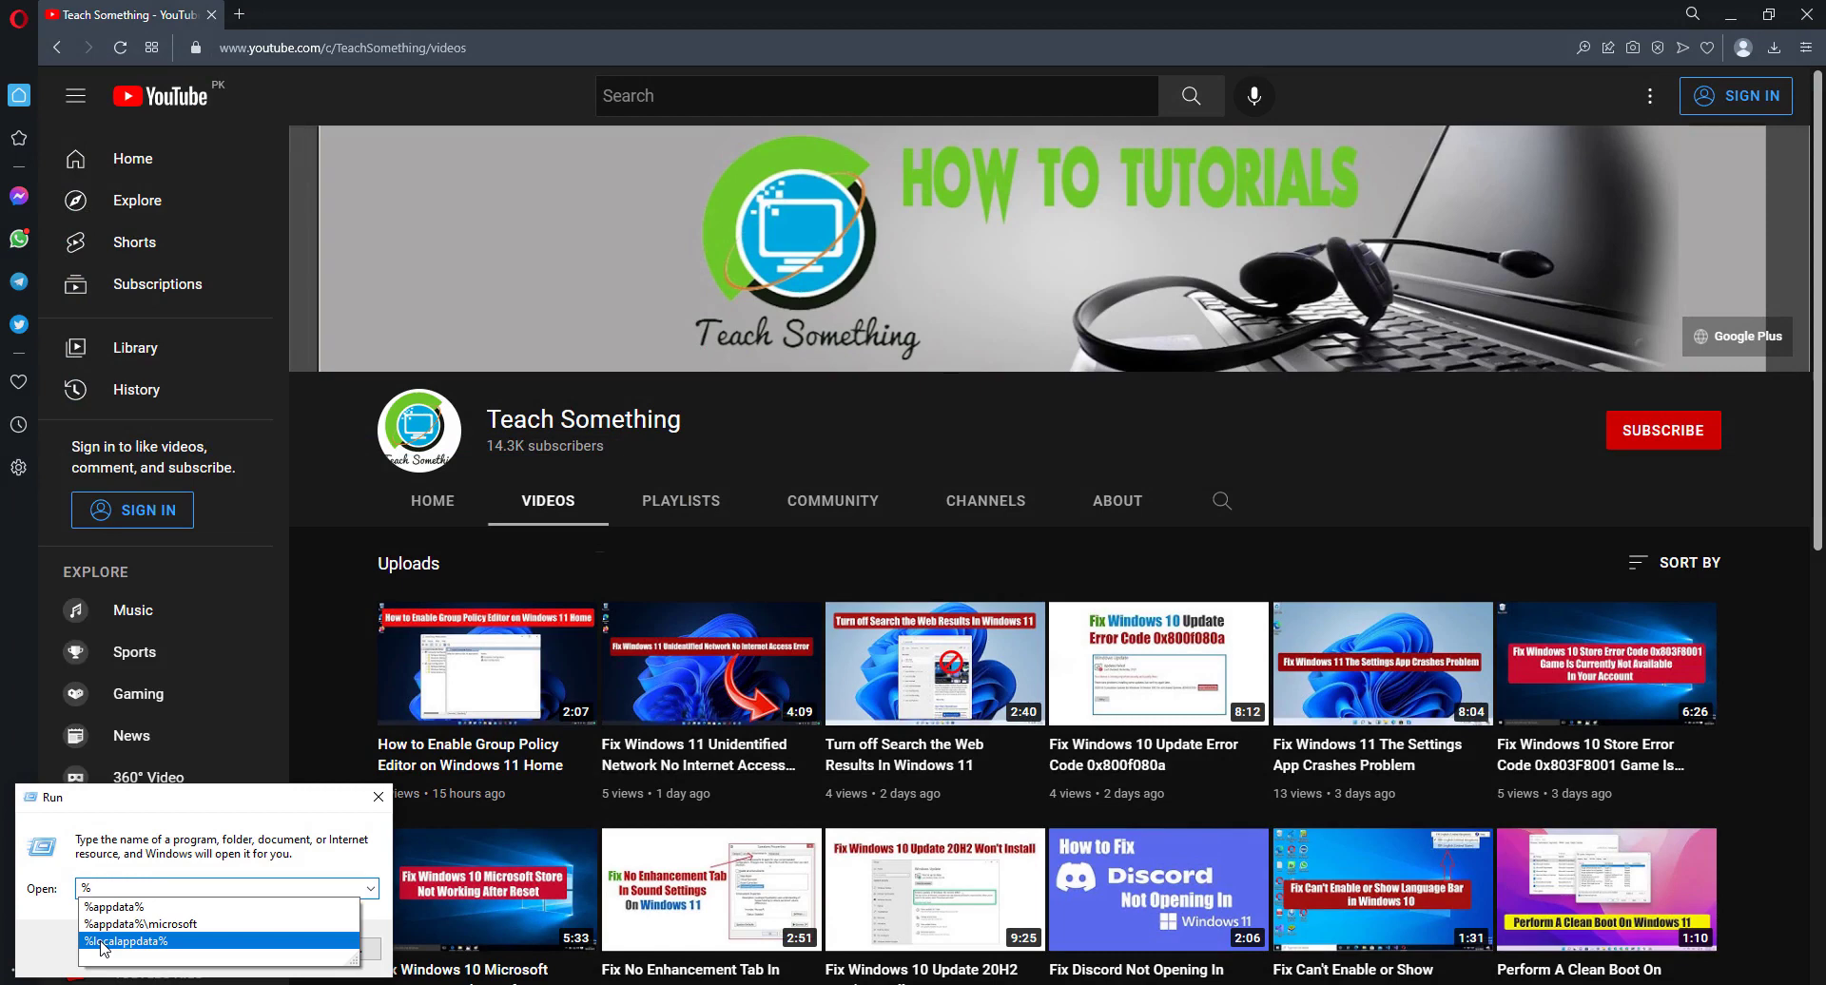
text(localapp)
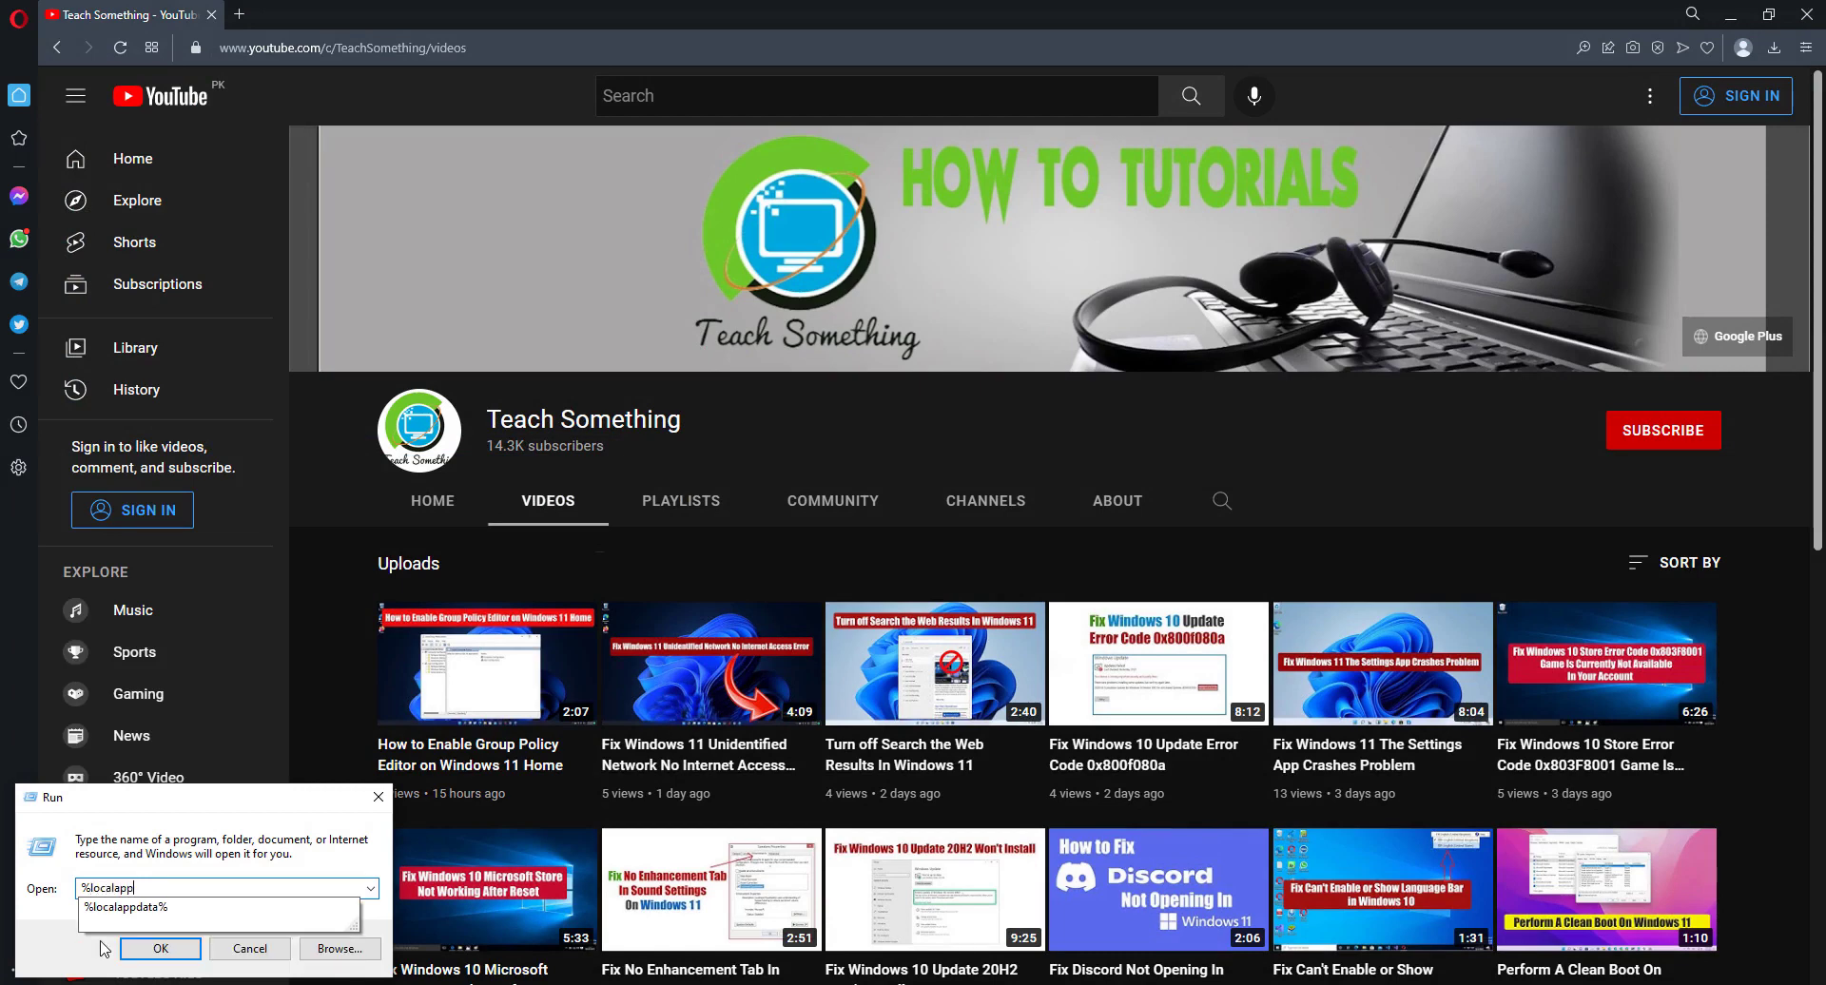
text(data%)
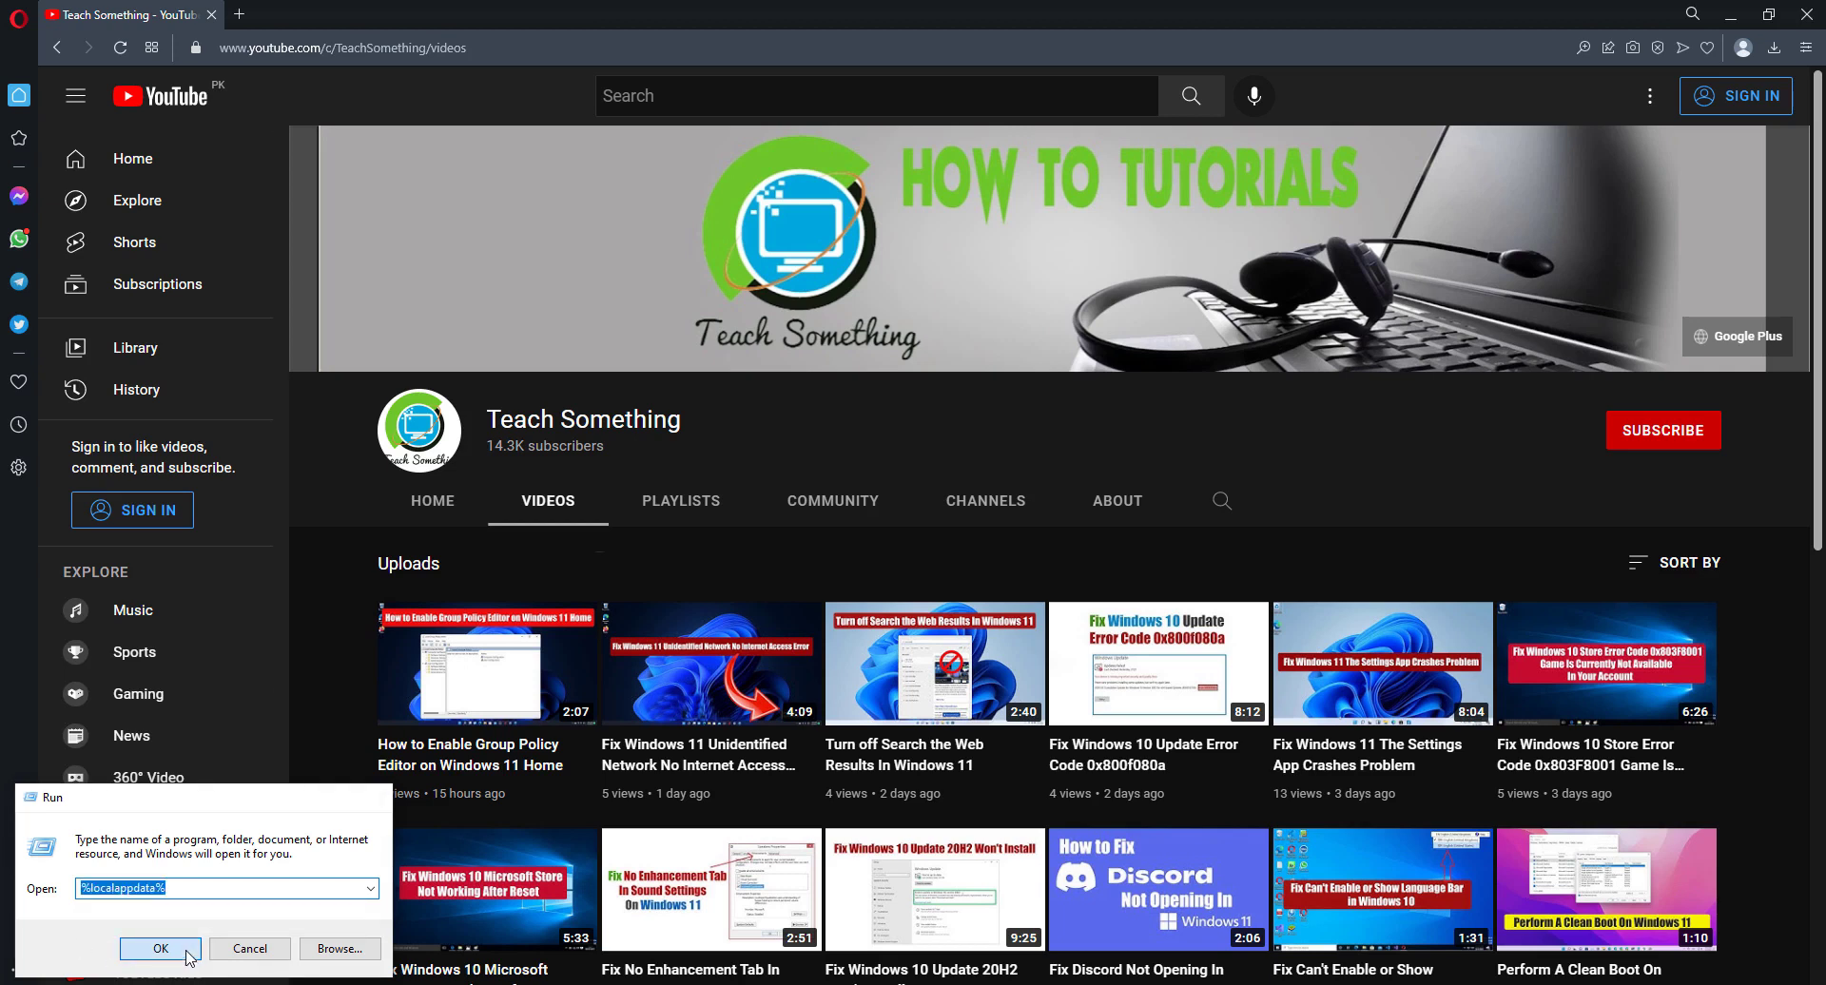
click(157, 948)
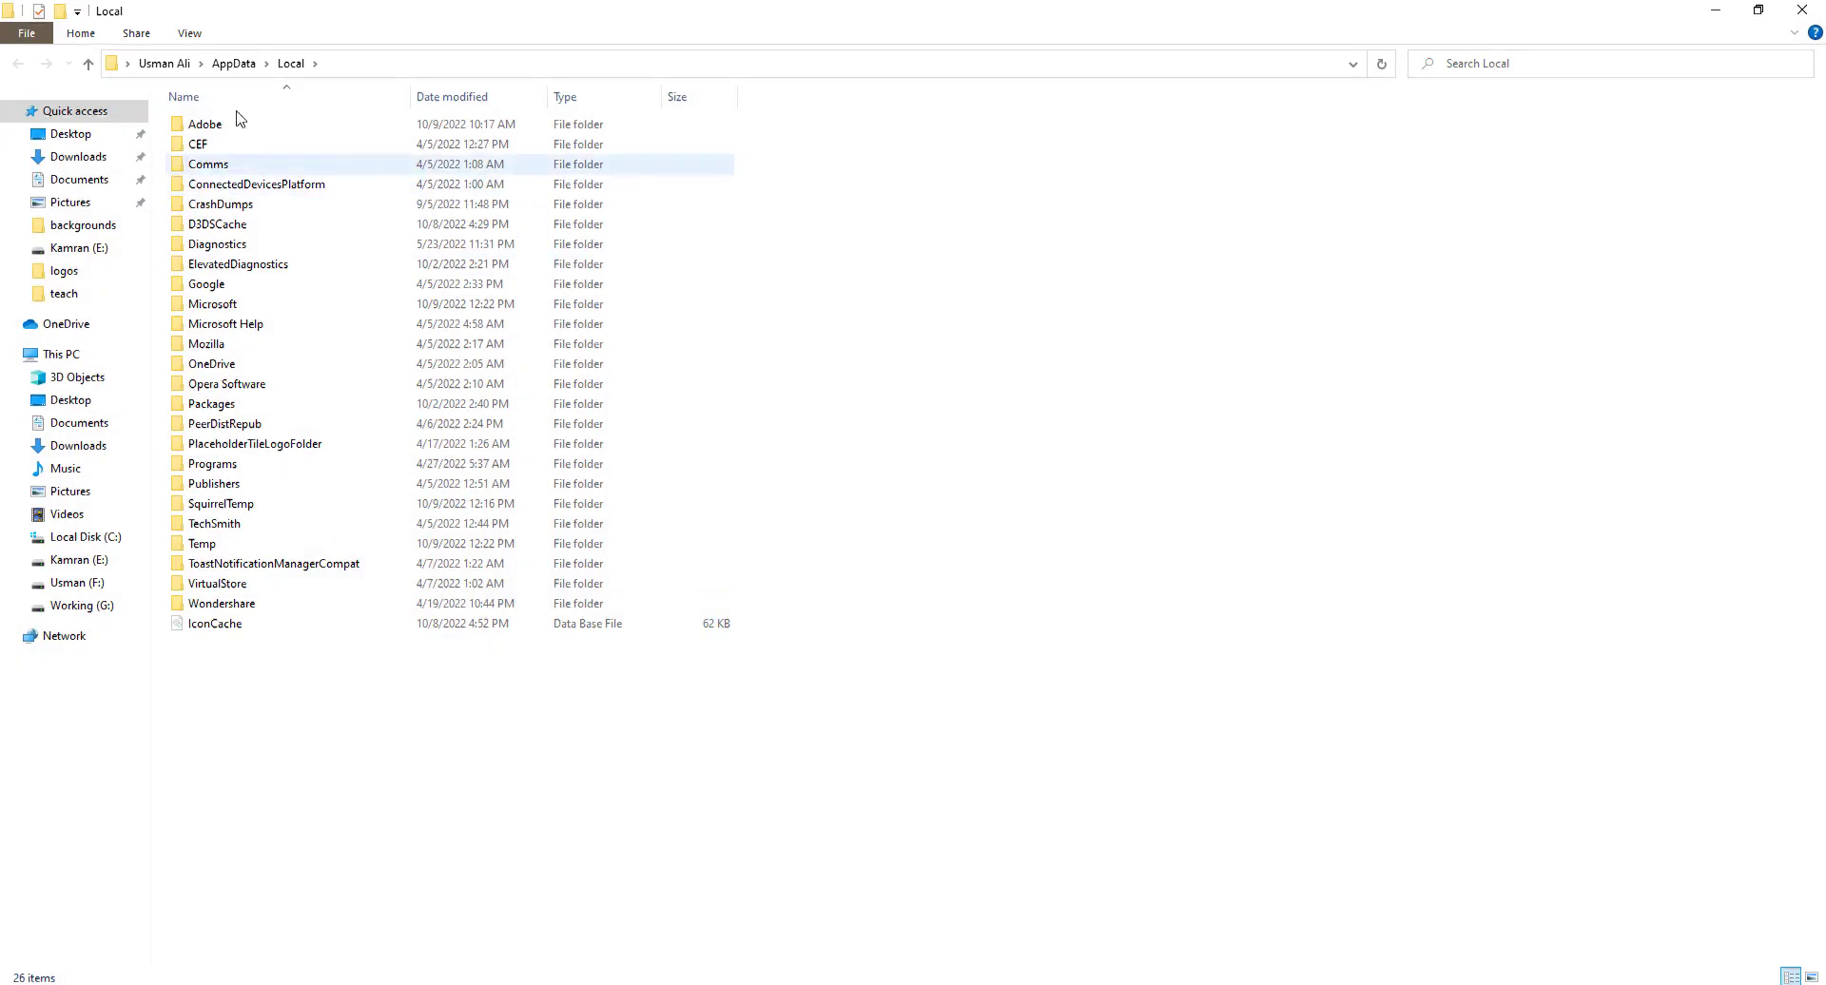
Check that hidden items are set to show in the Local folder, and open its Microsoft subfolder.
click(190, 33)
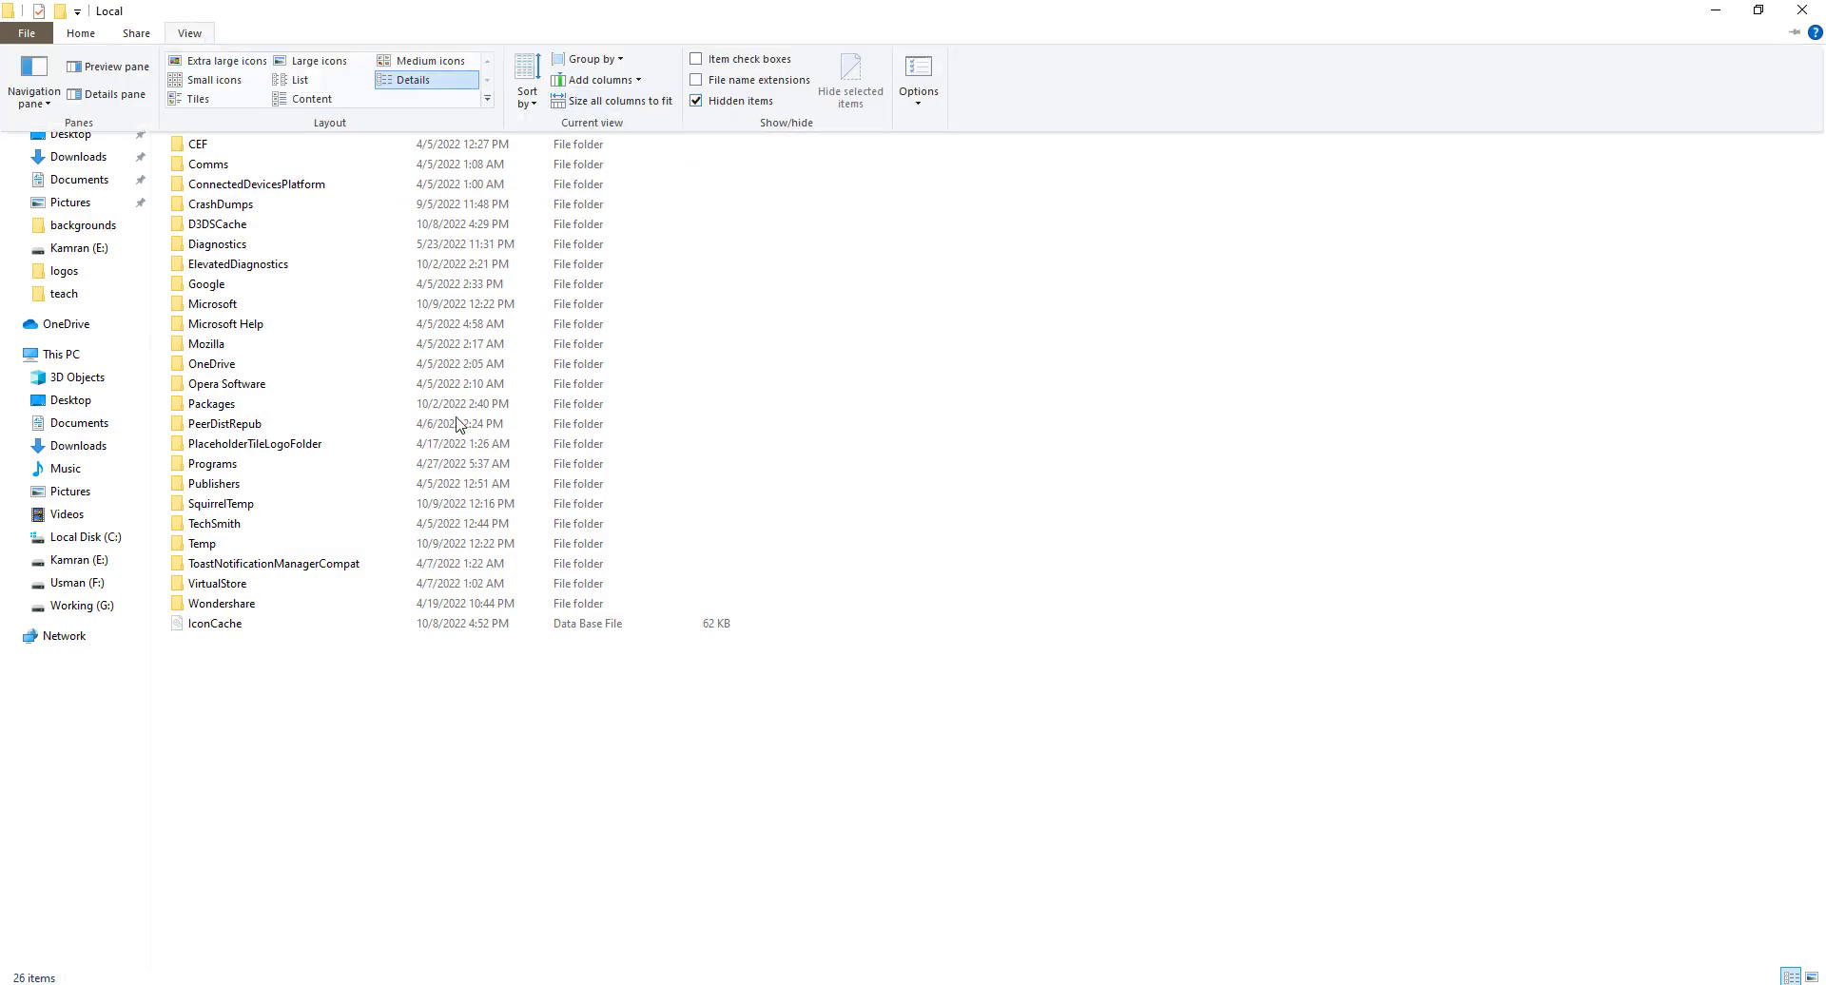
click(310, 708)
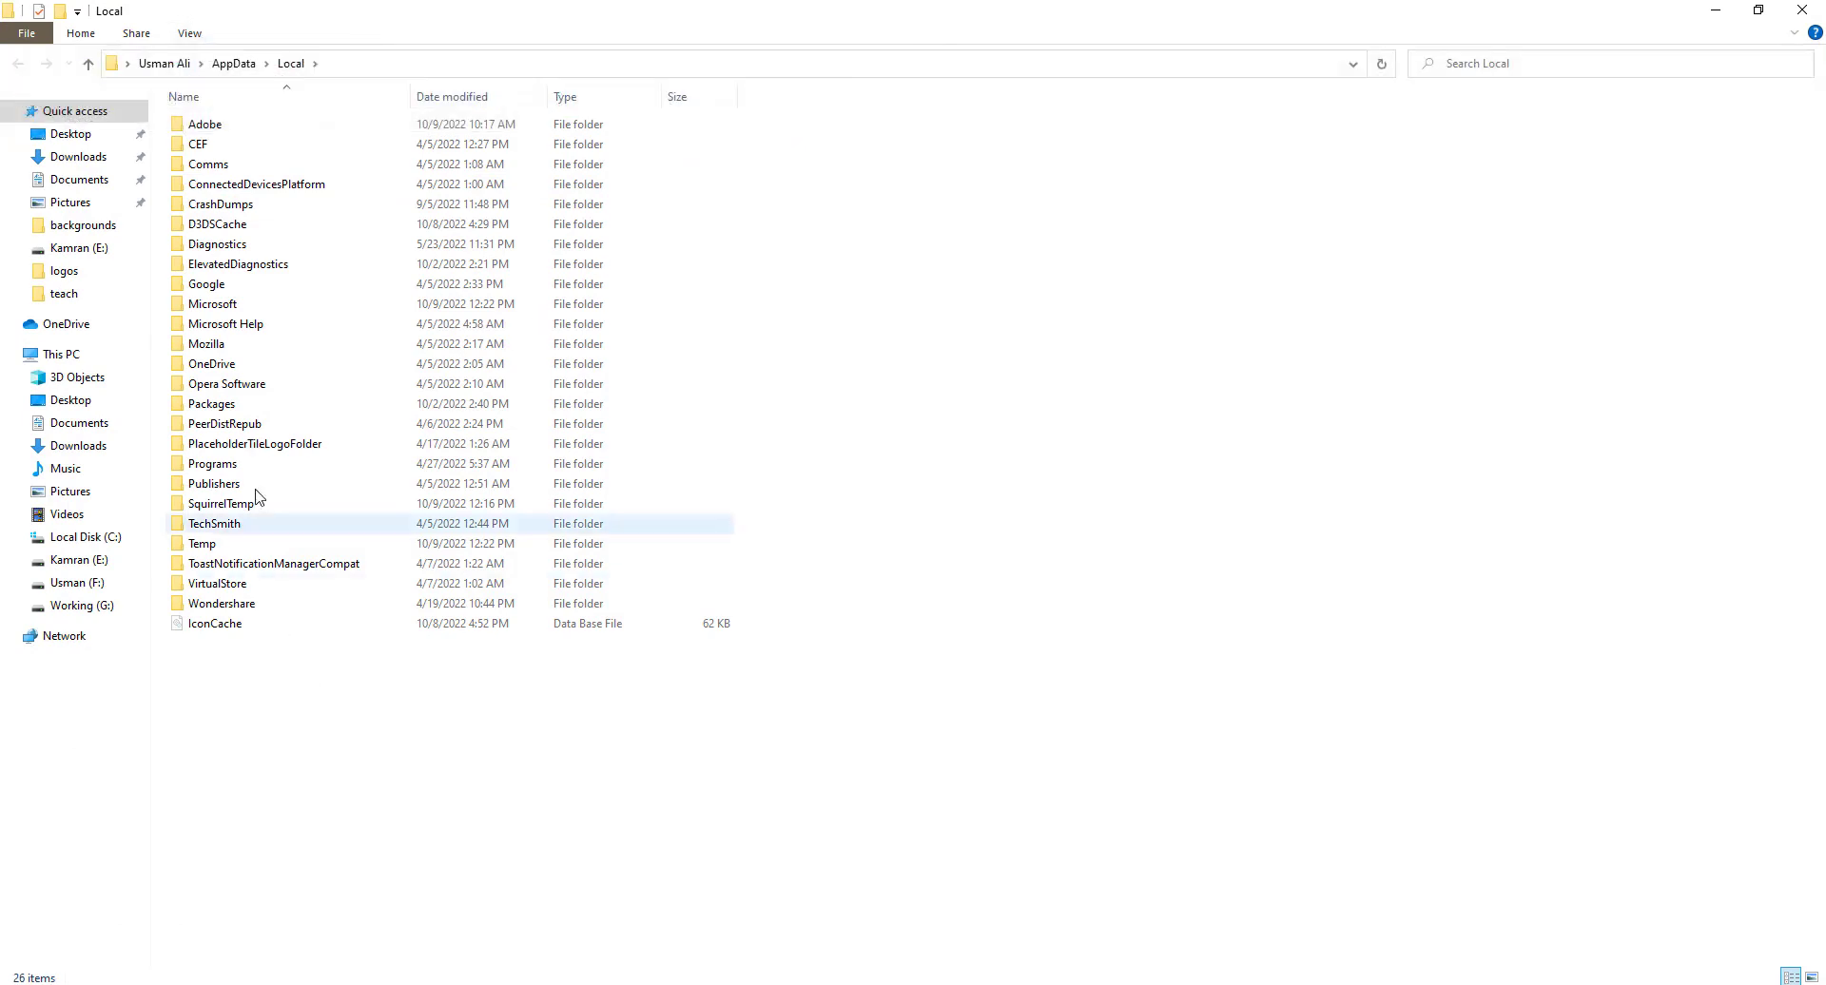
click(218, 310)
double_click(218, 310)
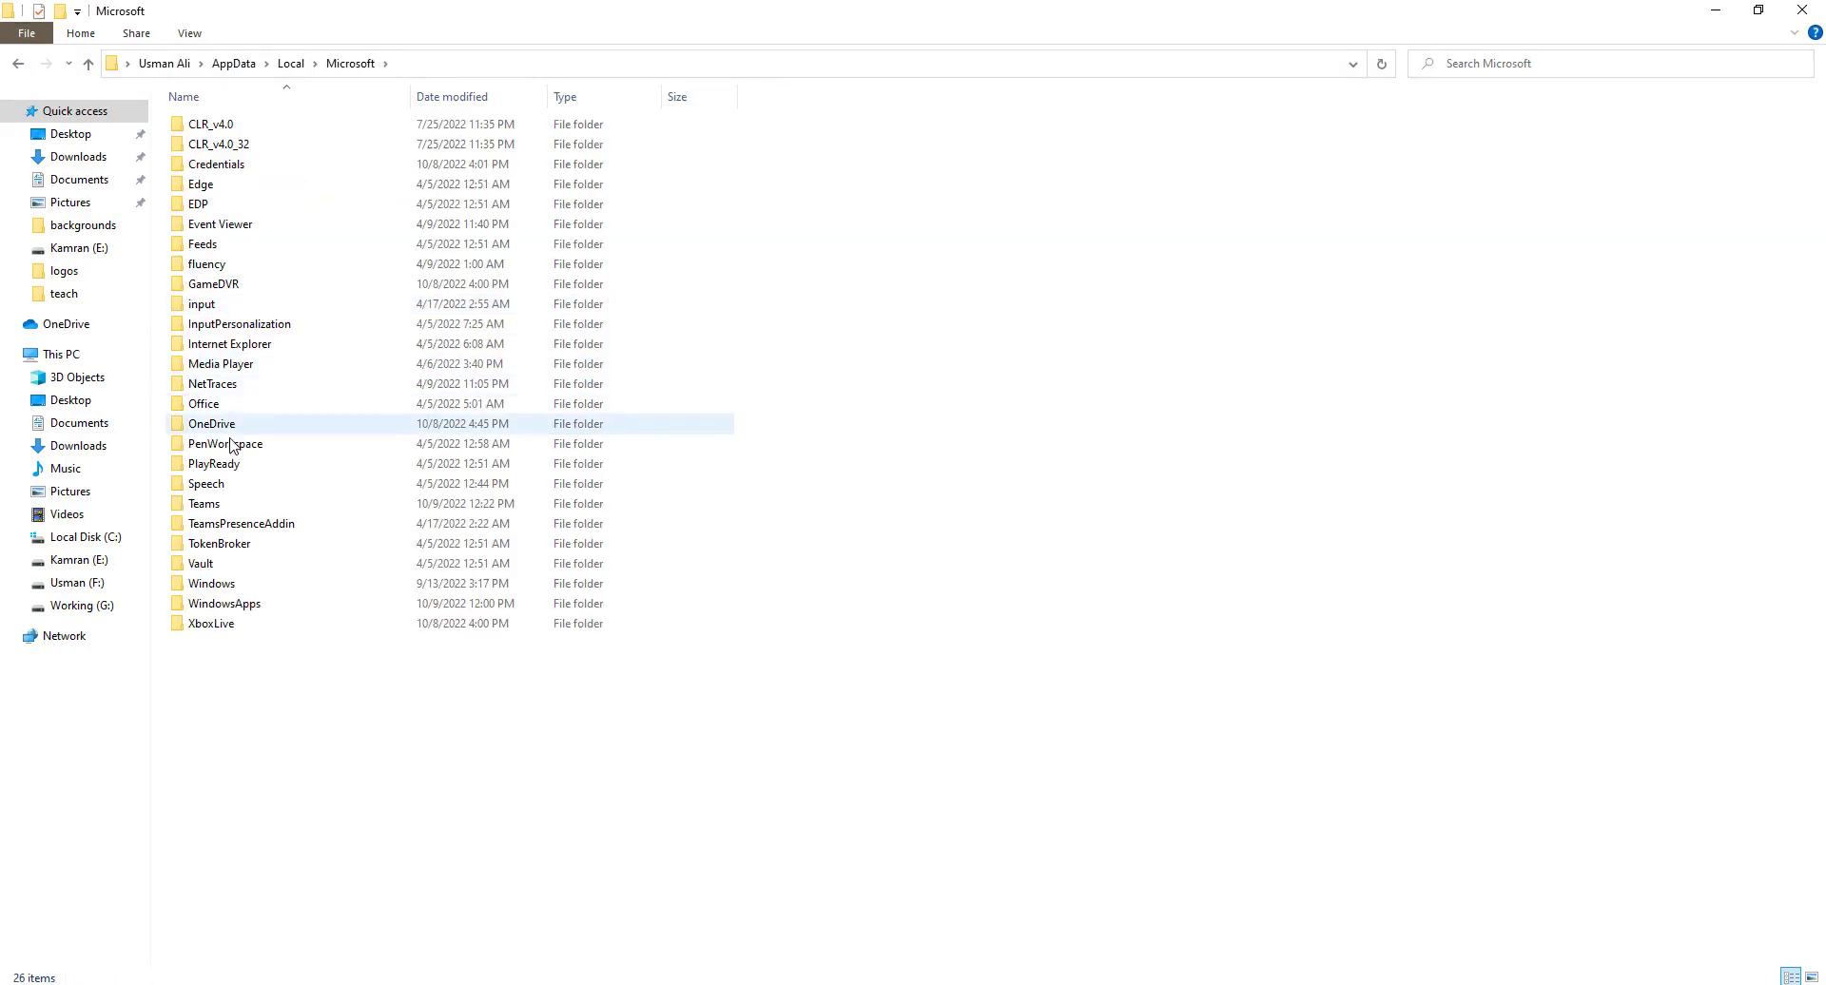
Delete the Teams folder from the Microsoft folder under Local.
click(202, 505)
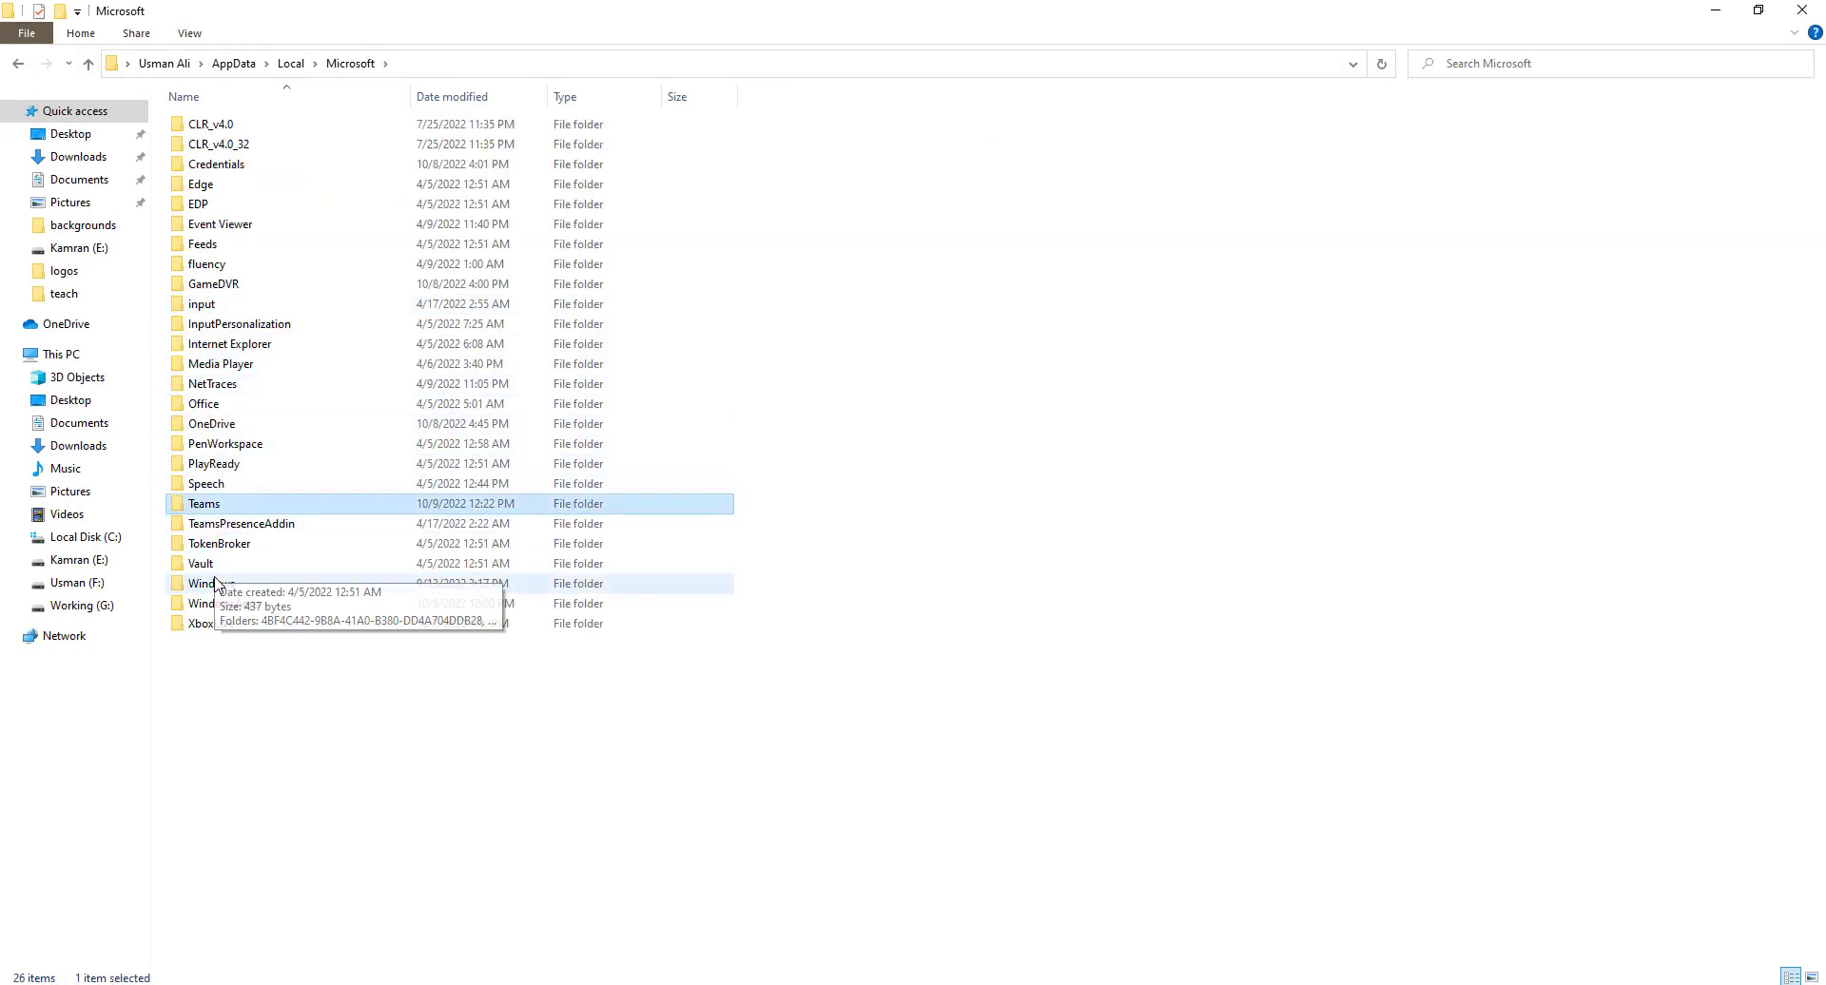
click(287, 711)
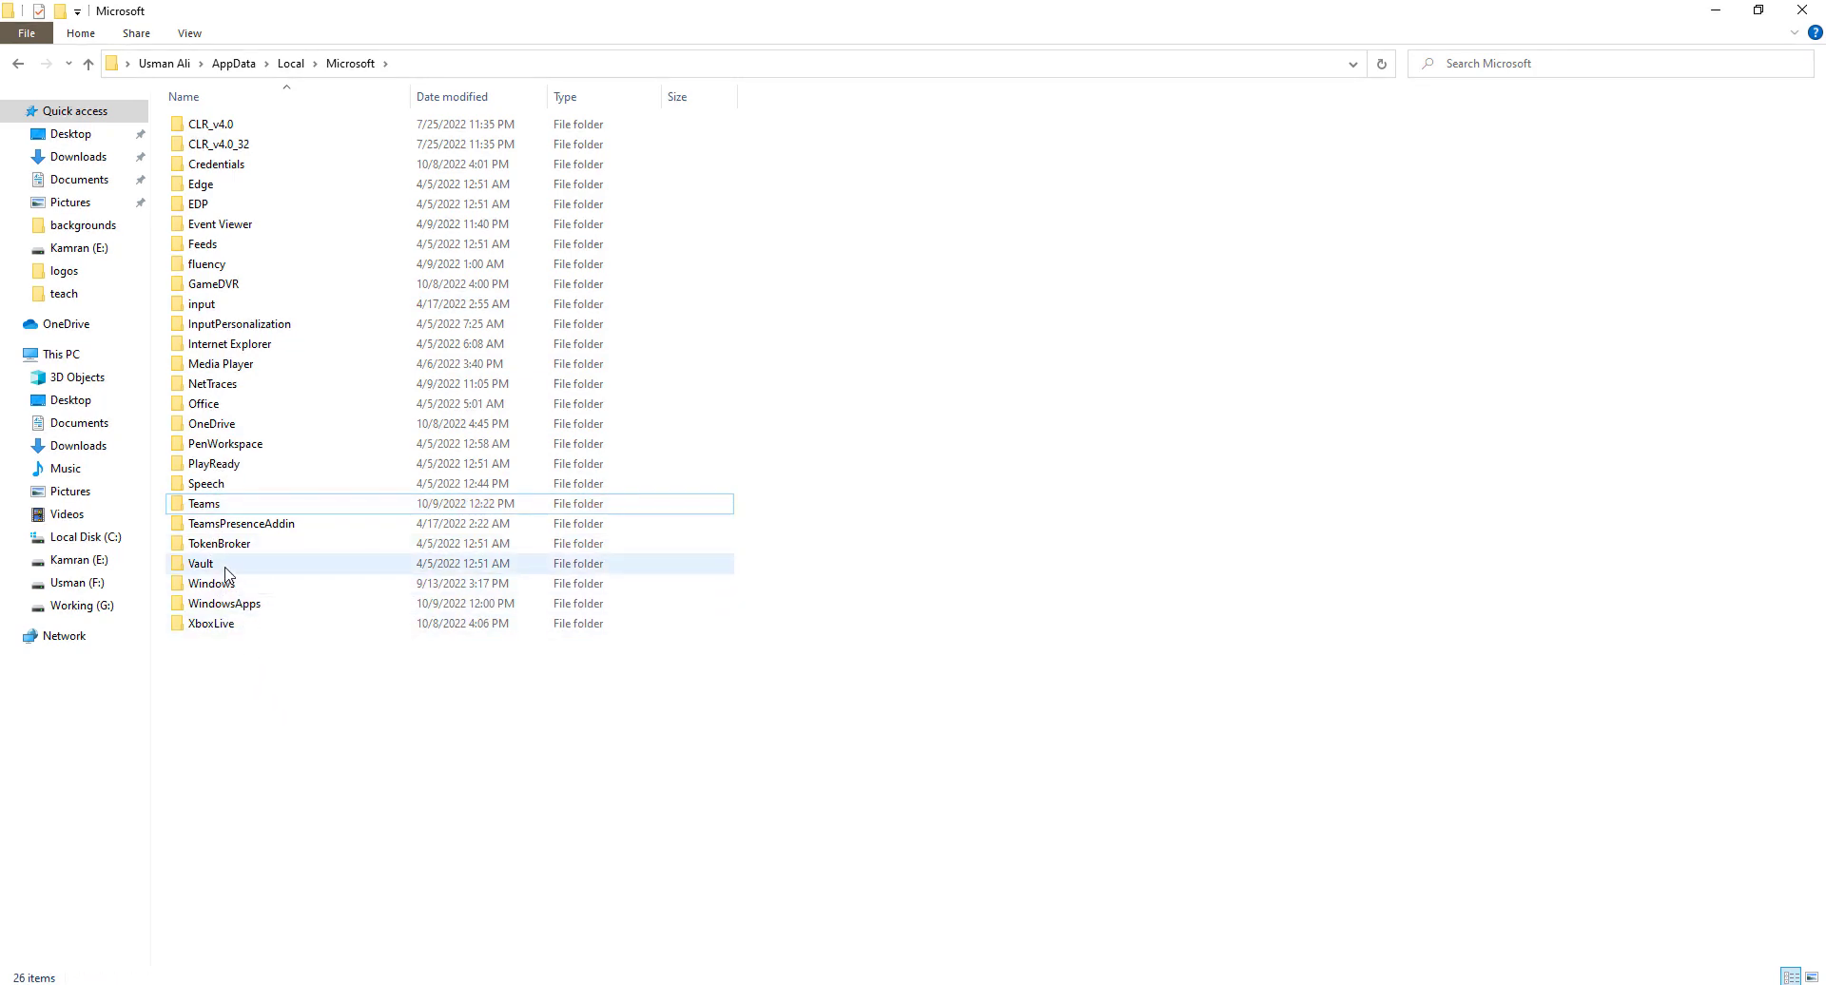
right_click(201, 512)
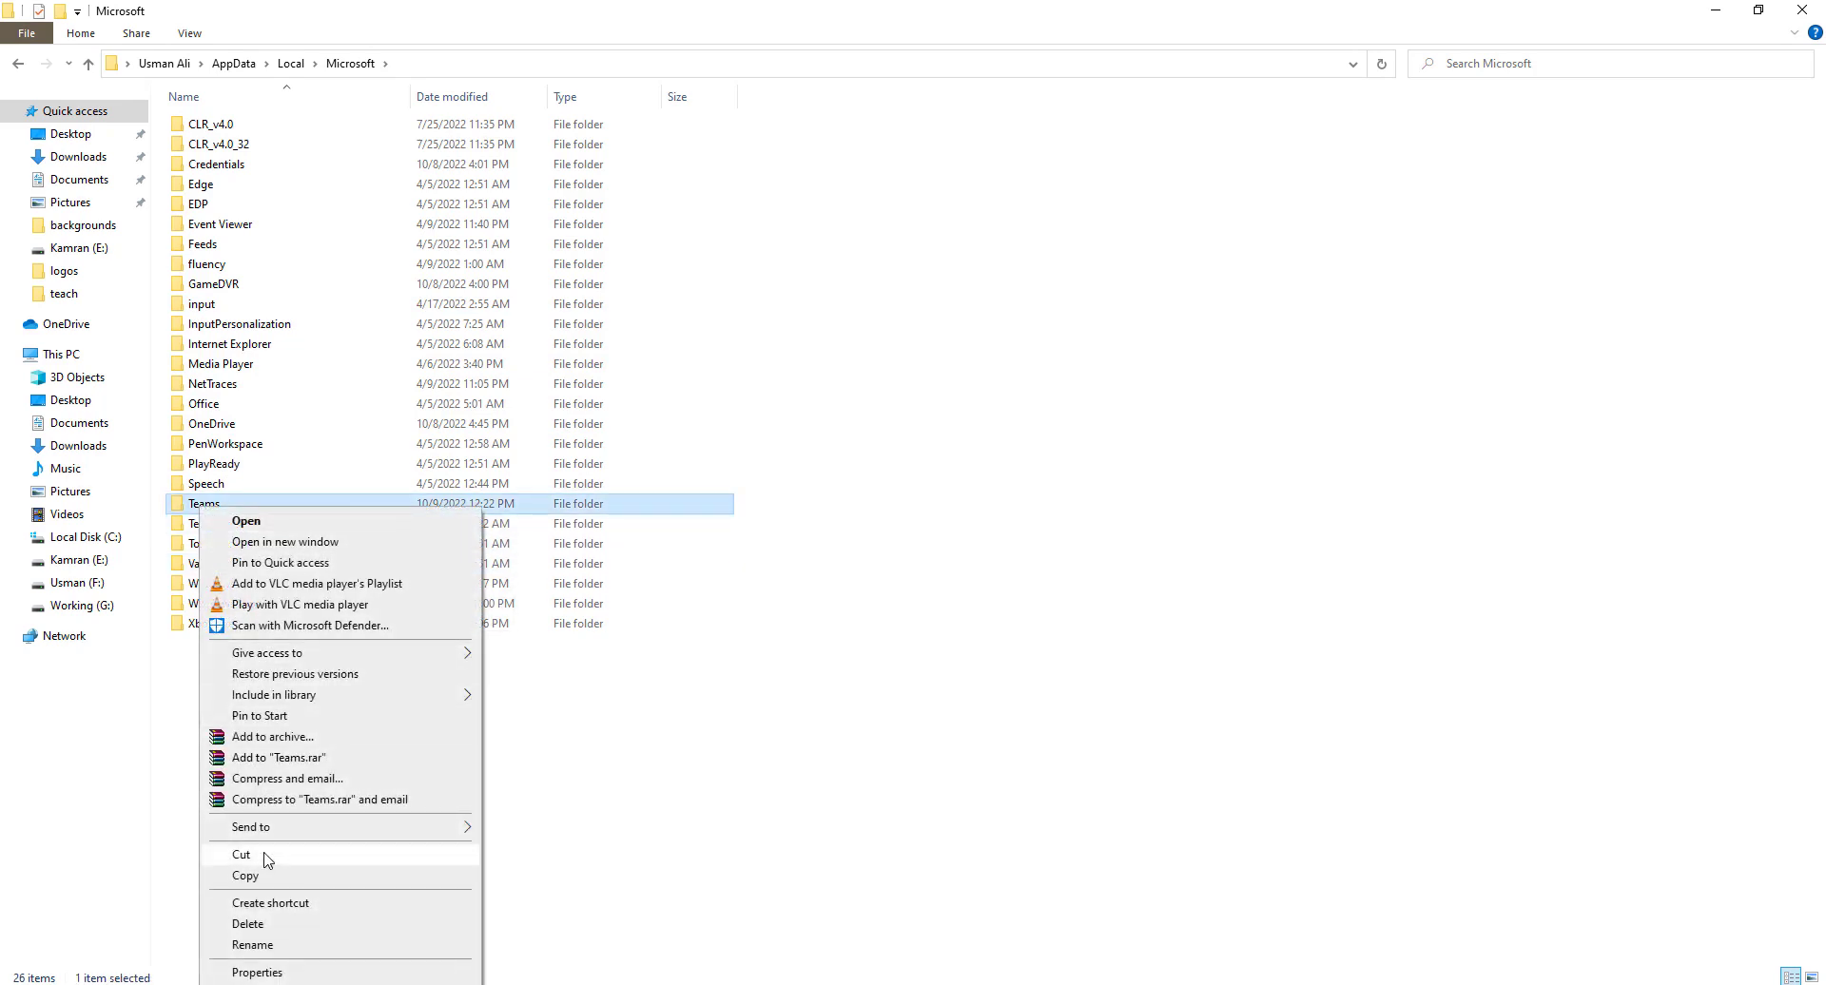
click(282, 928)
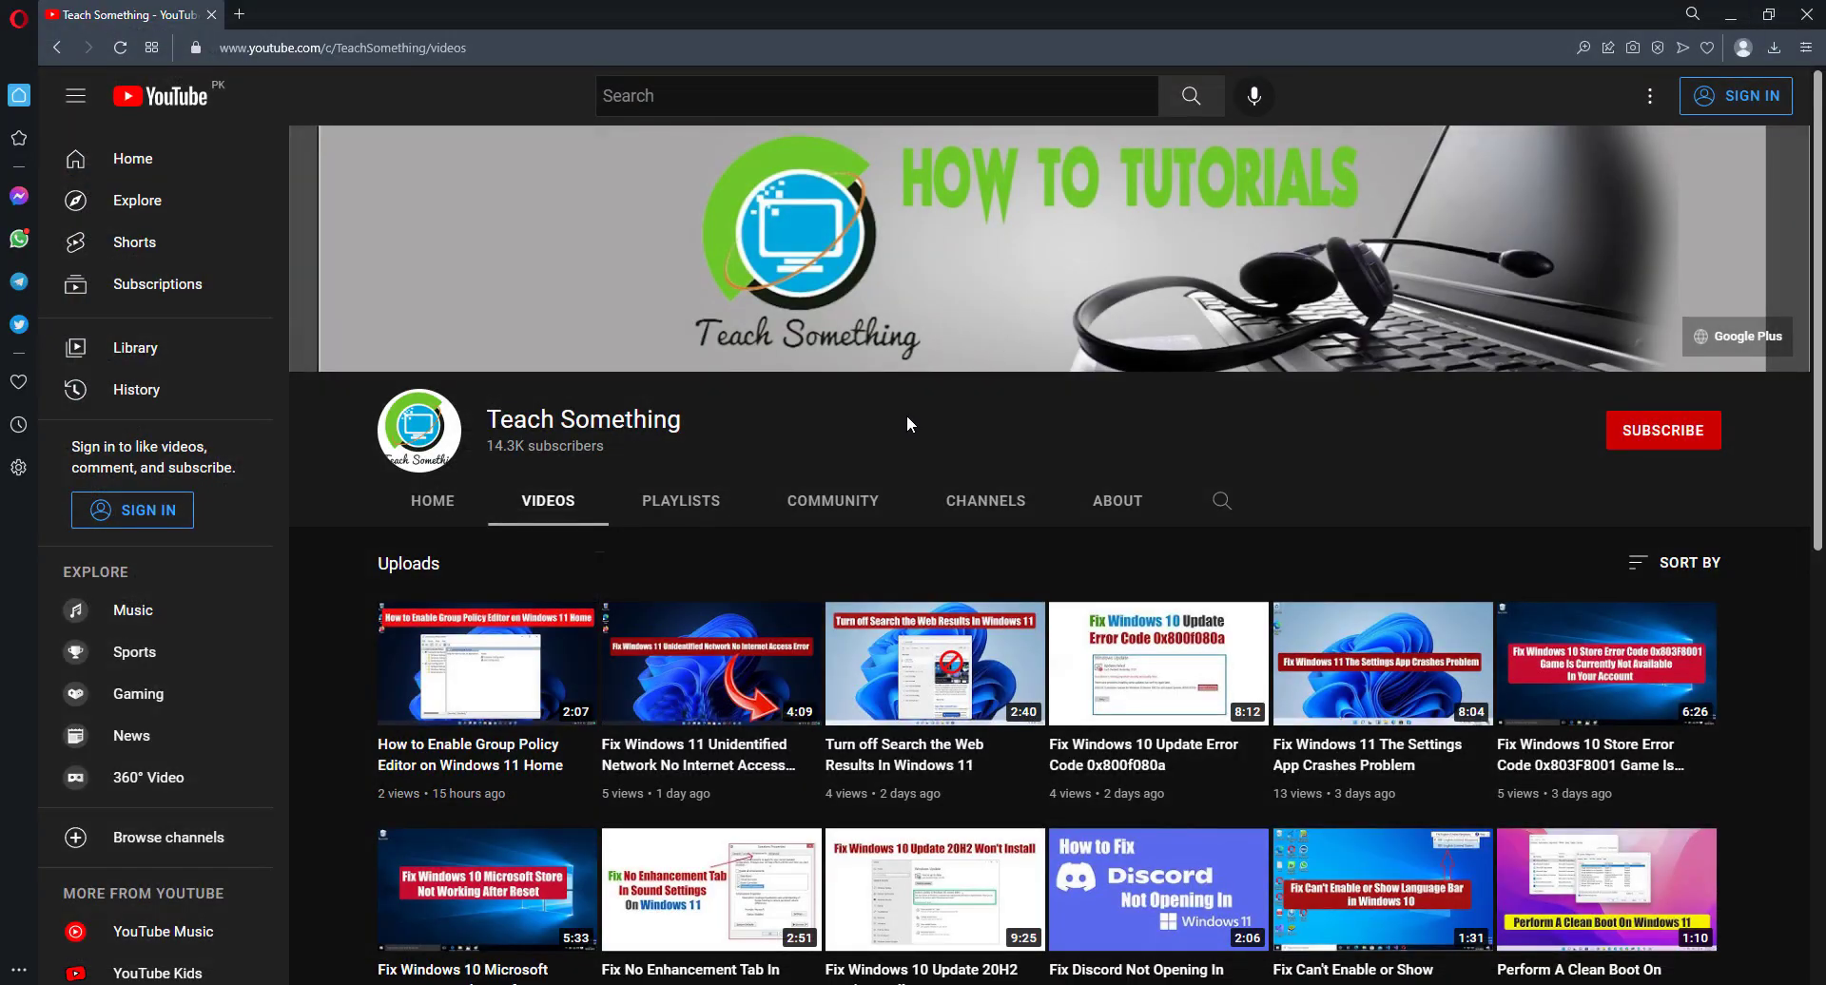
Search Google in a new browser tab for "download microsoft teams".
click(244, 20)
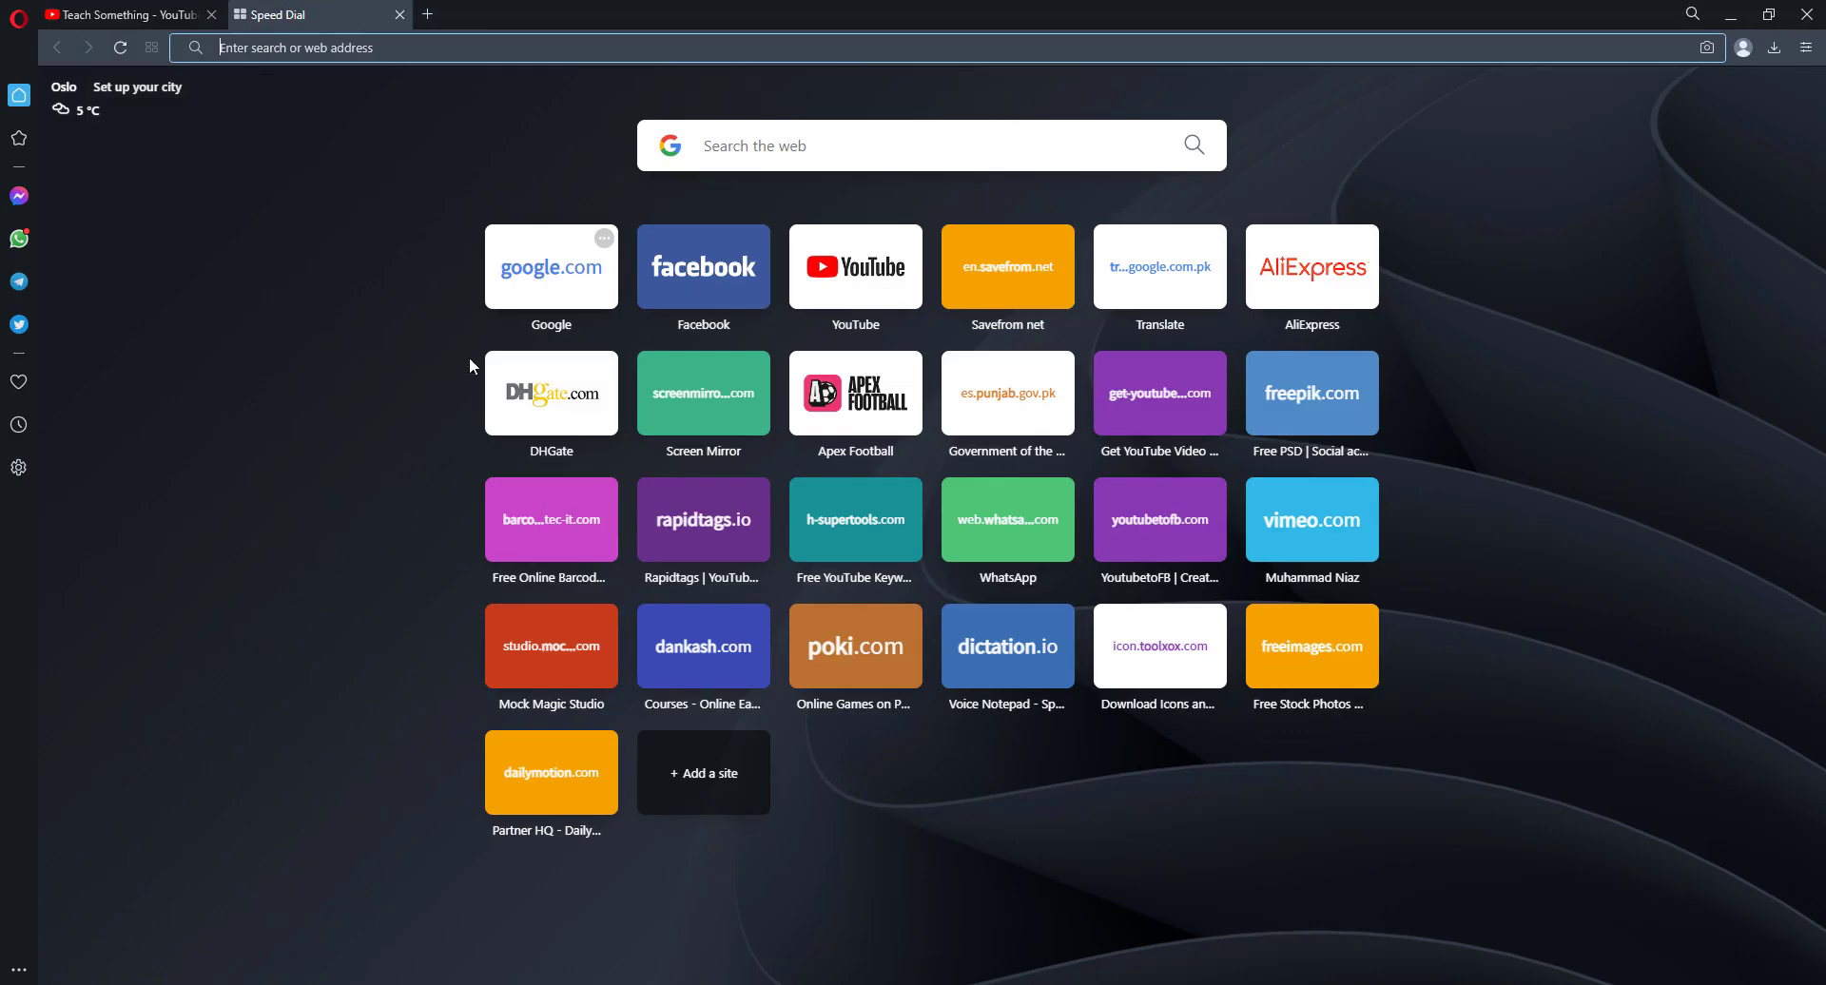
click(540, 291)
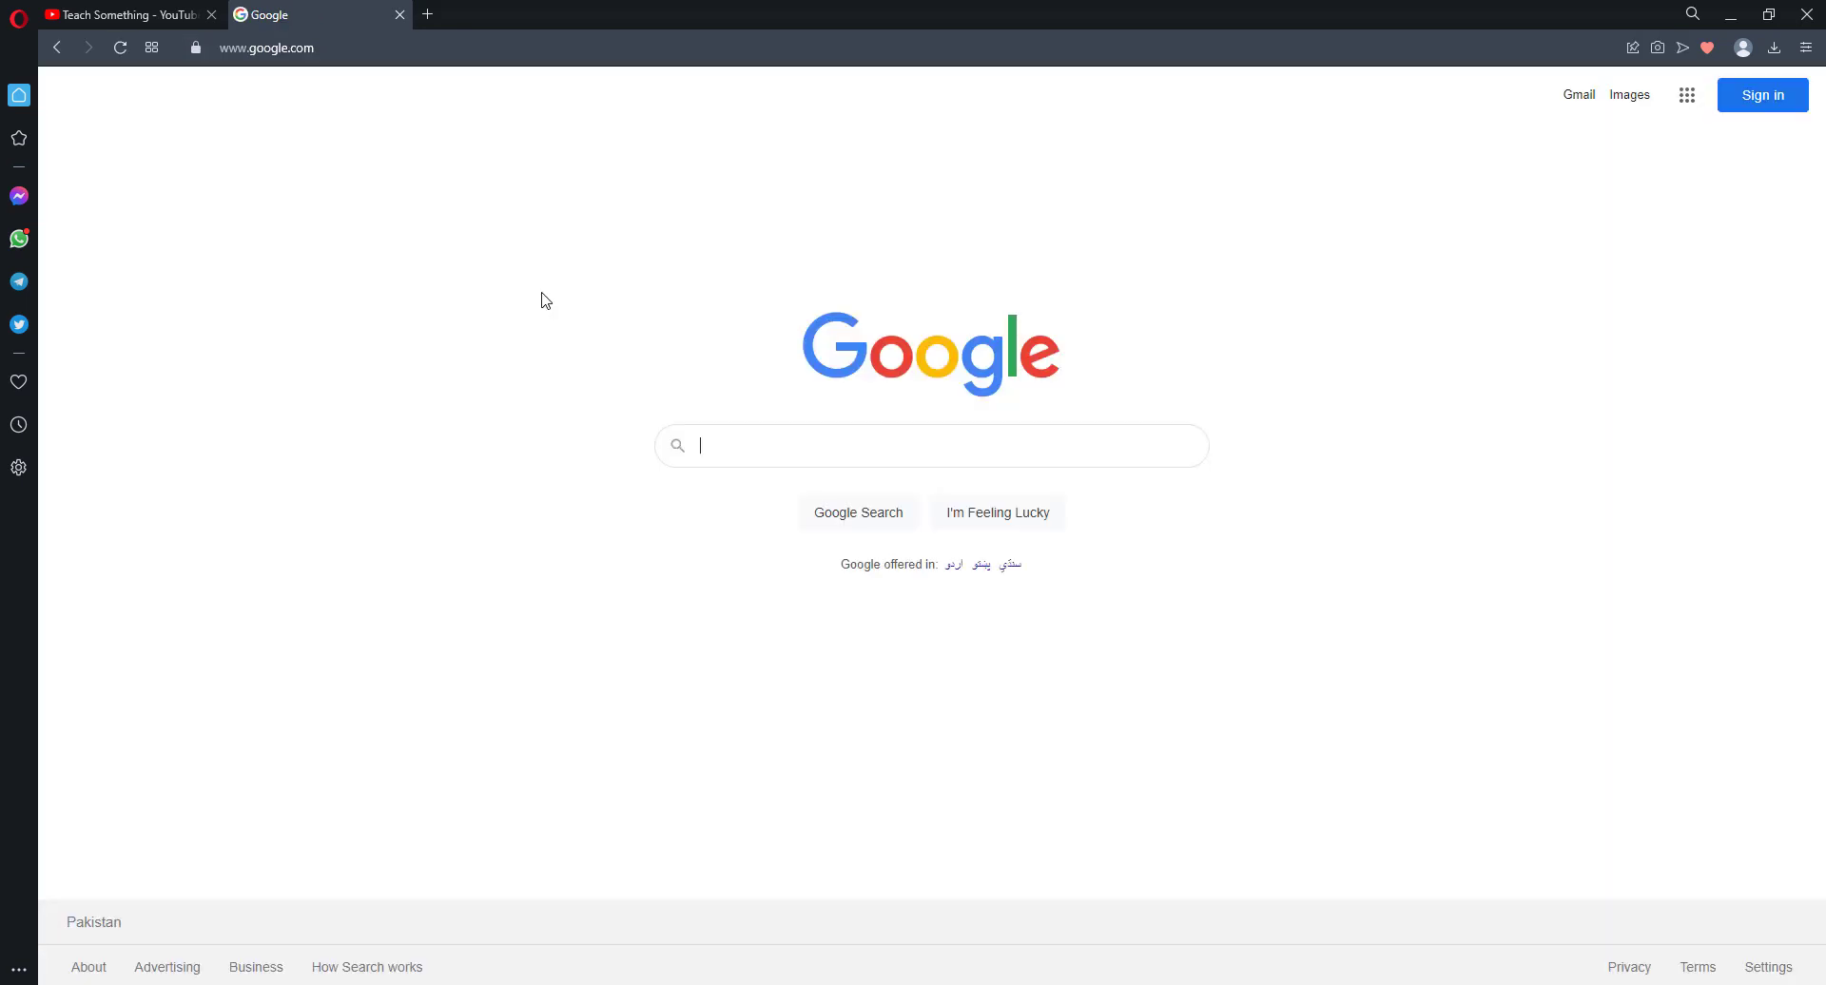
text(download)
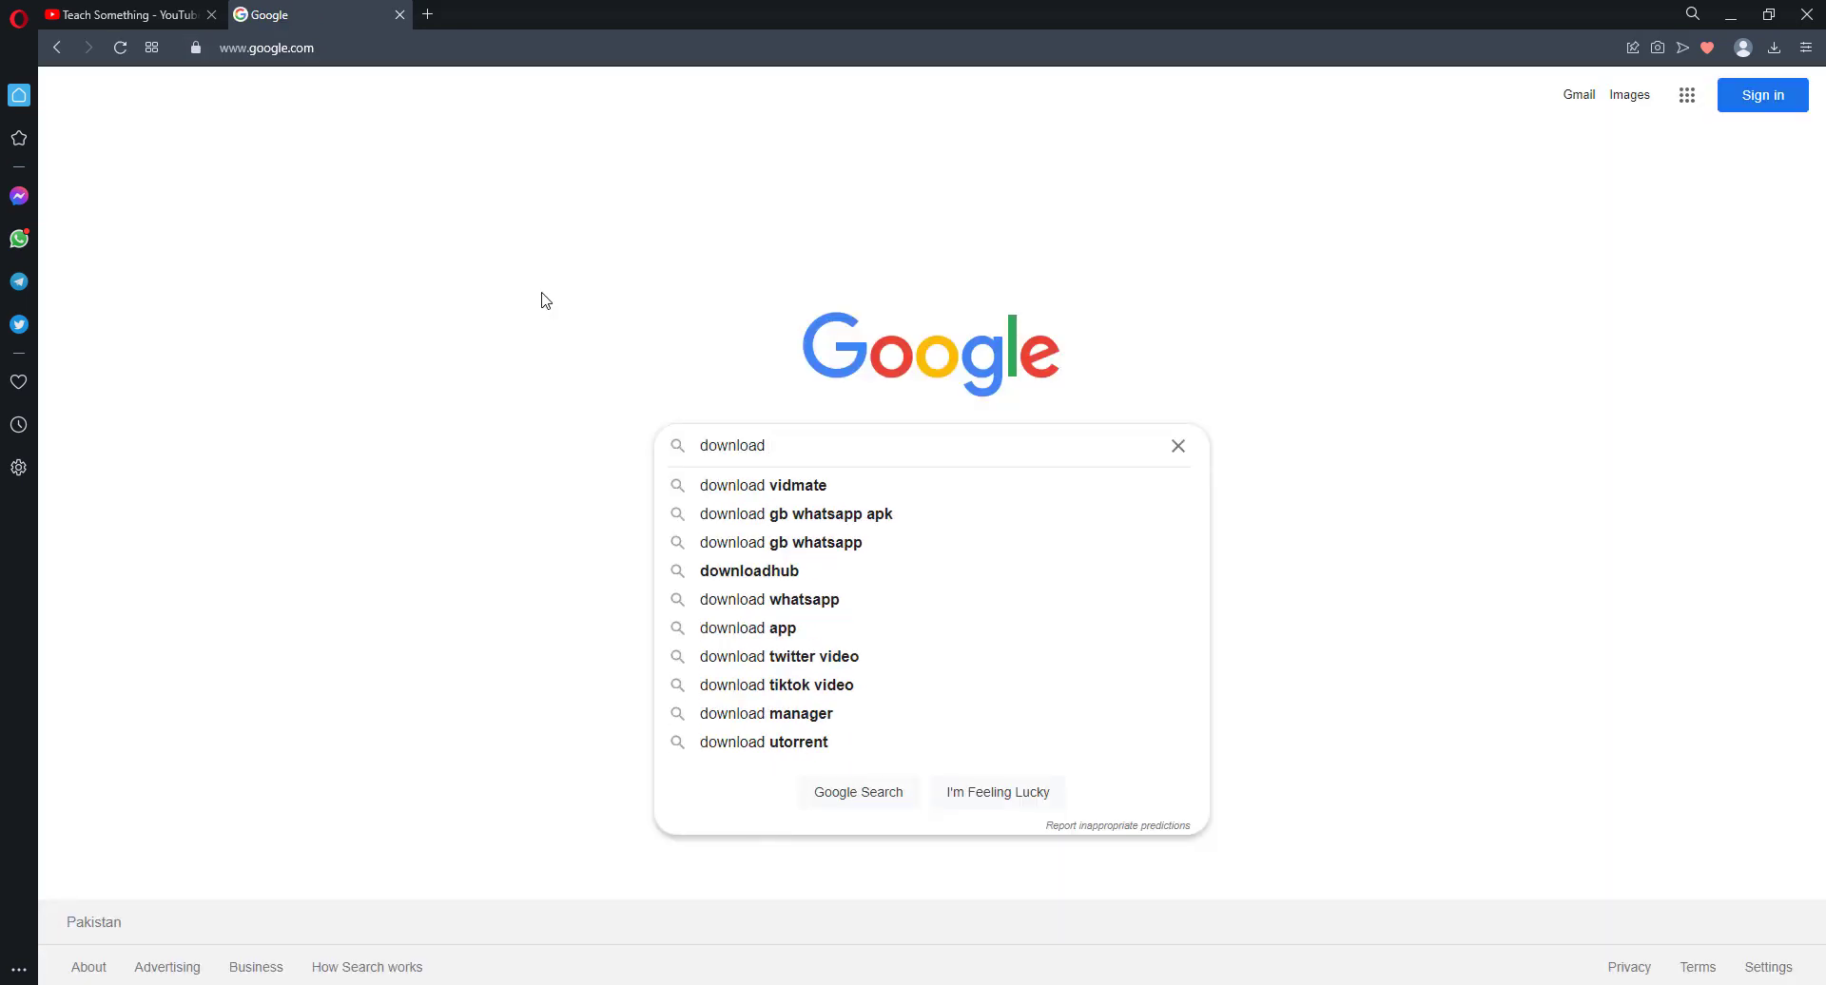
text( mic)
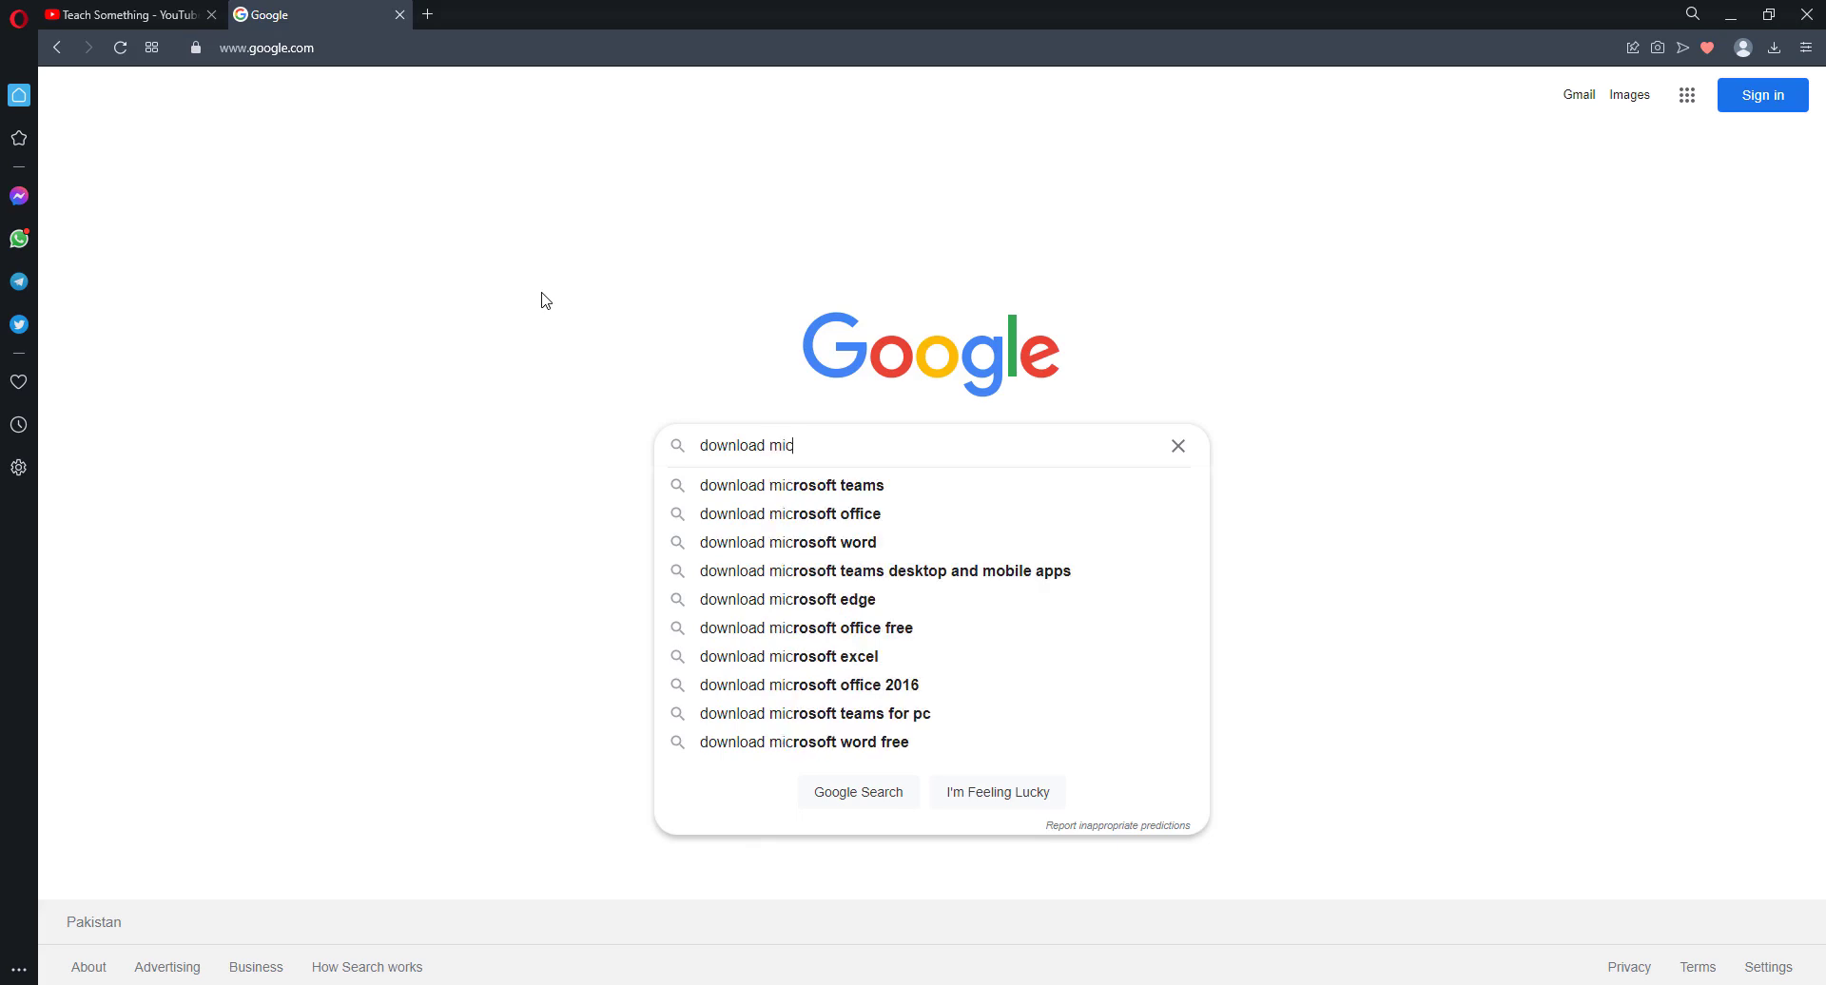
key(Down)
key(Return)
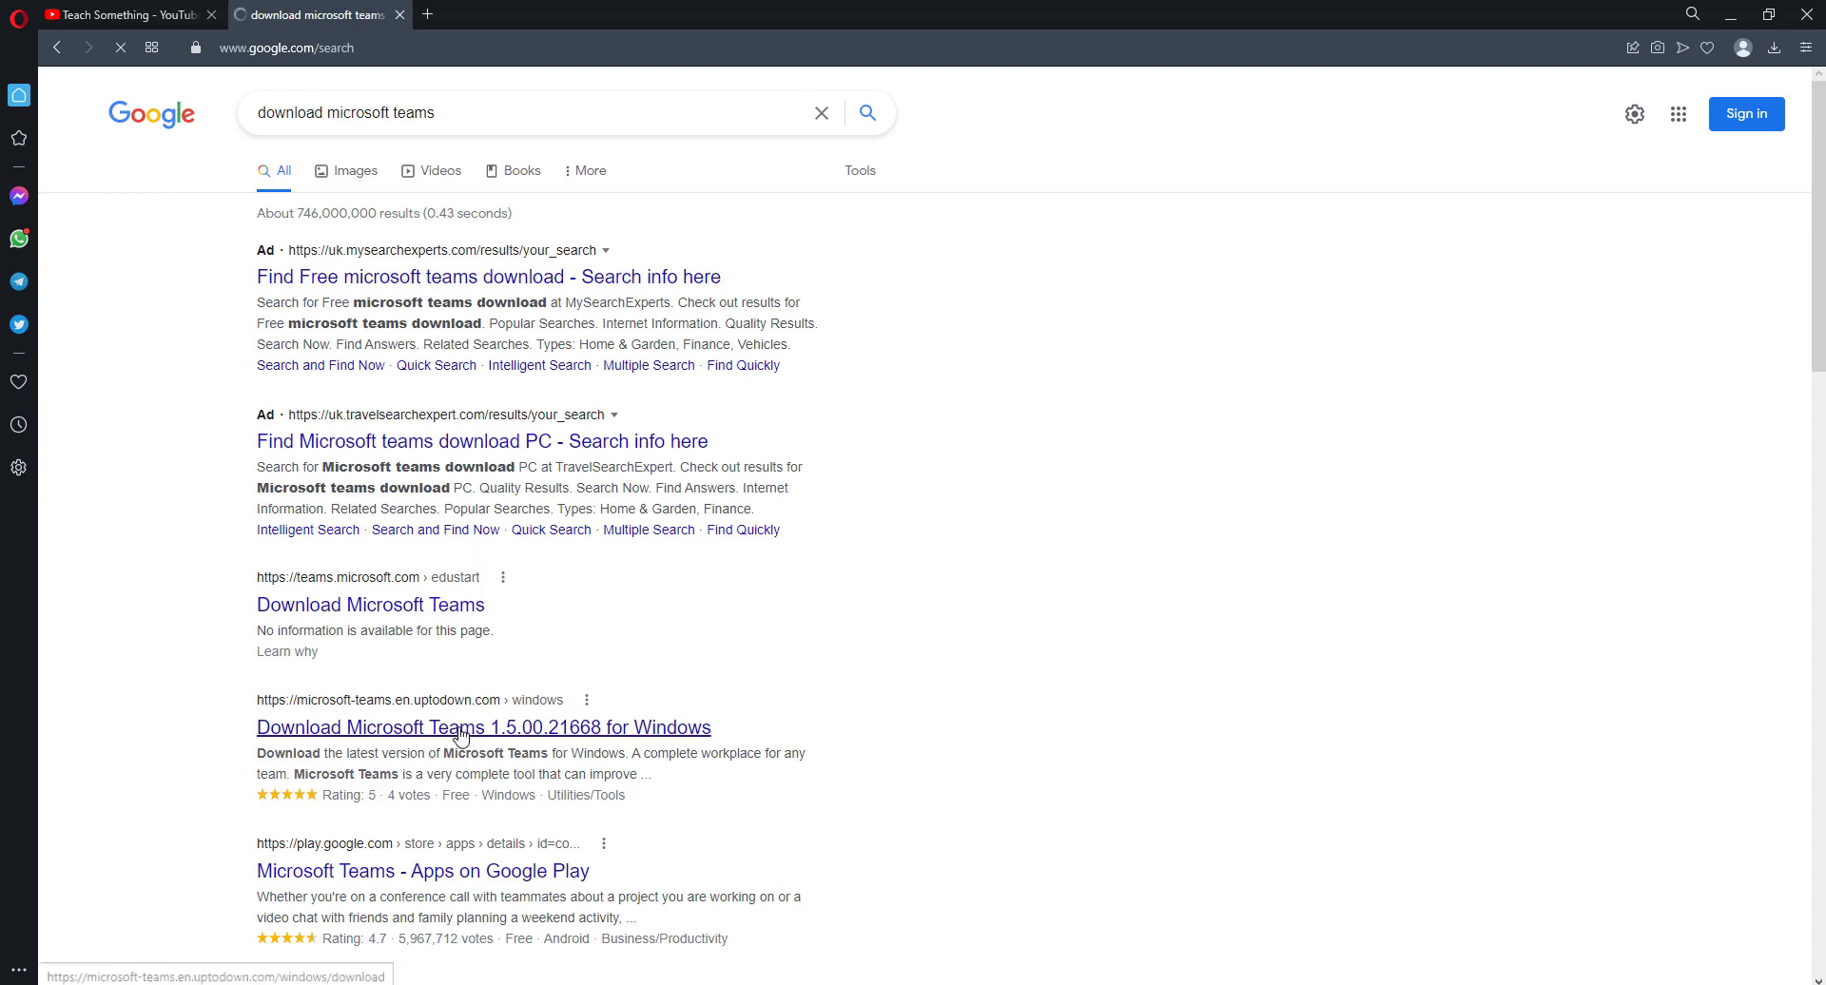
Go to Microsoft's Teams download page, stay on the United States - English site and show the desktop download options.
click(429, 613)
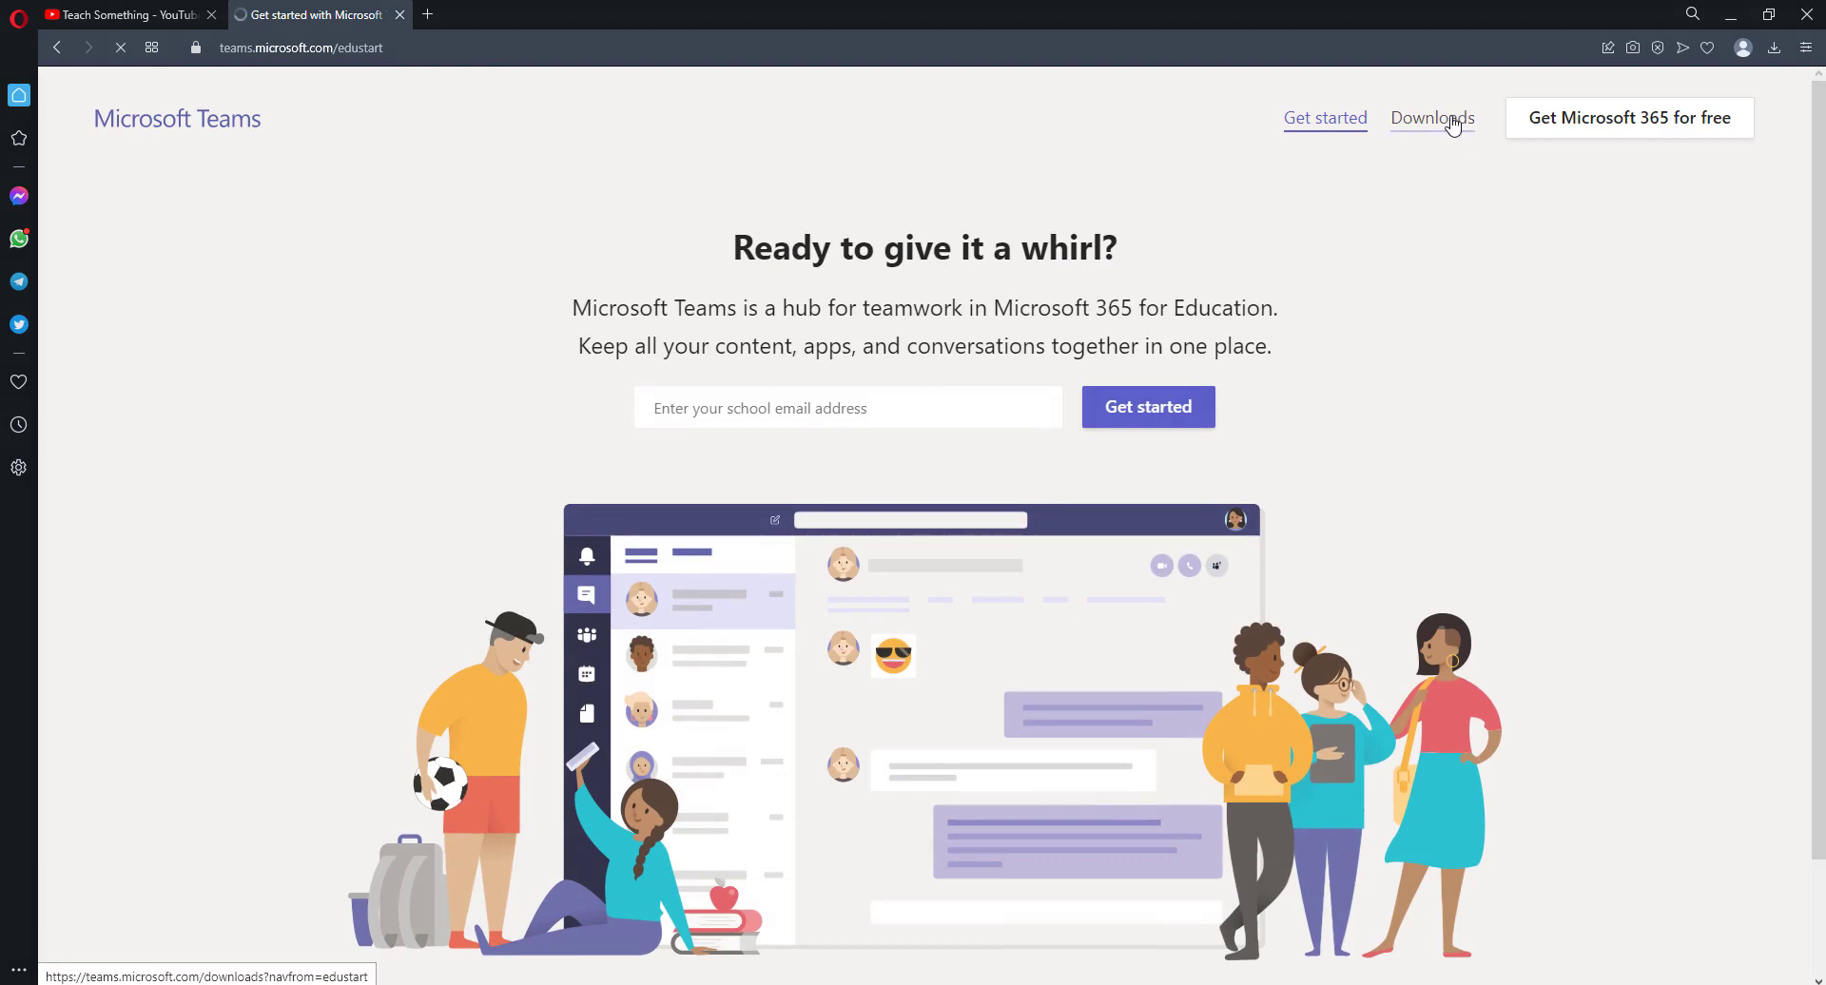
click(1449, 124)
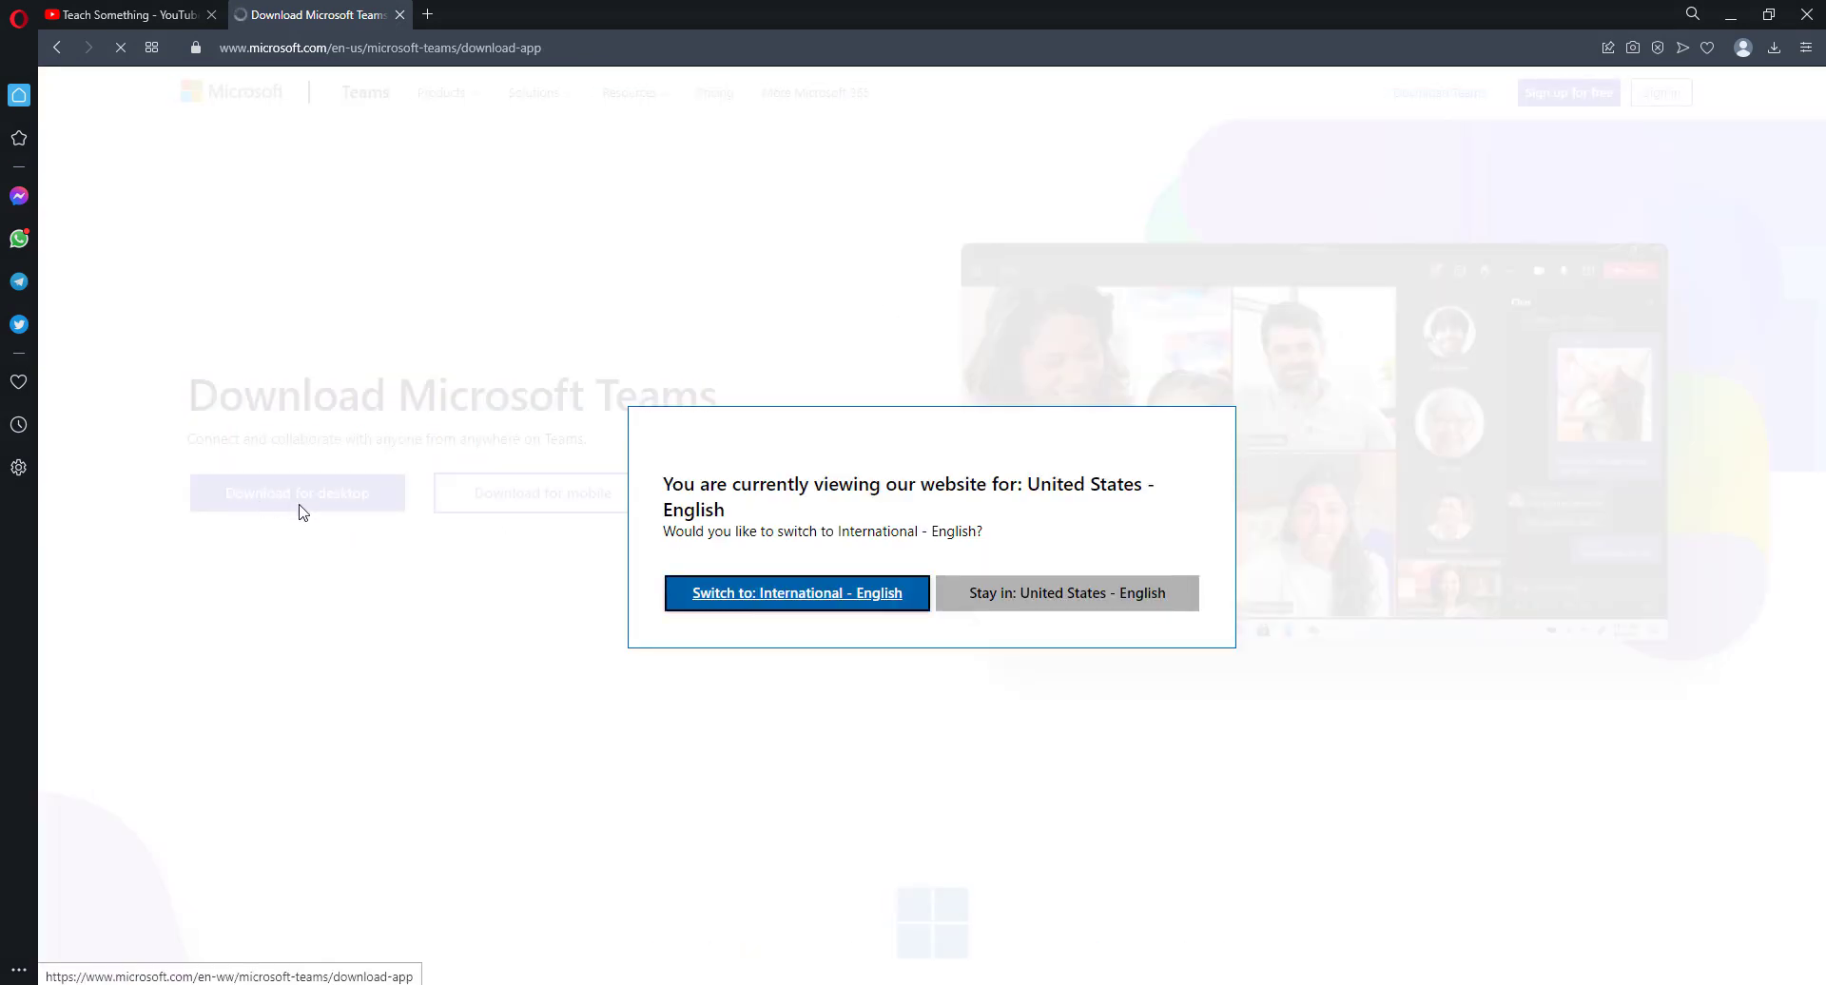
click(1046, 599)
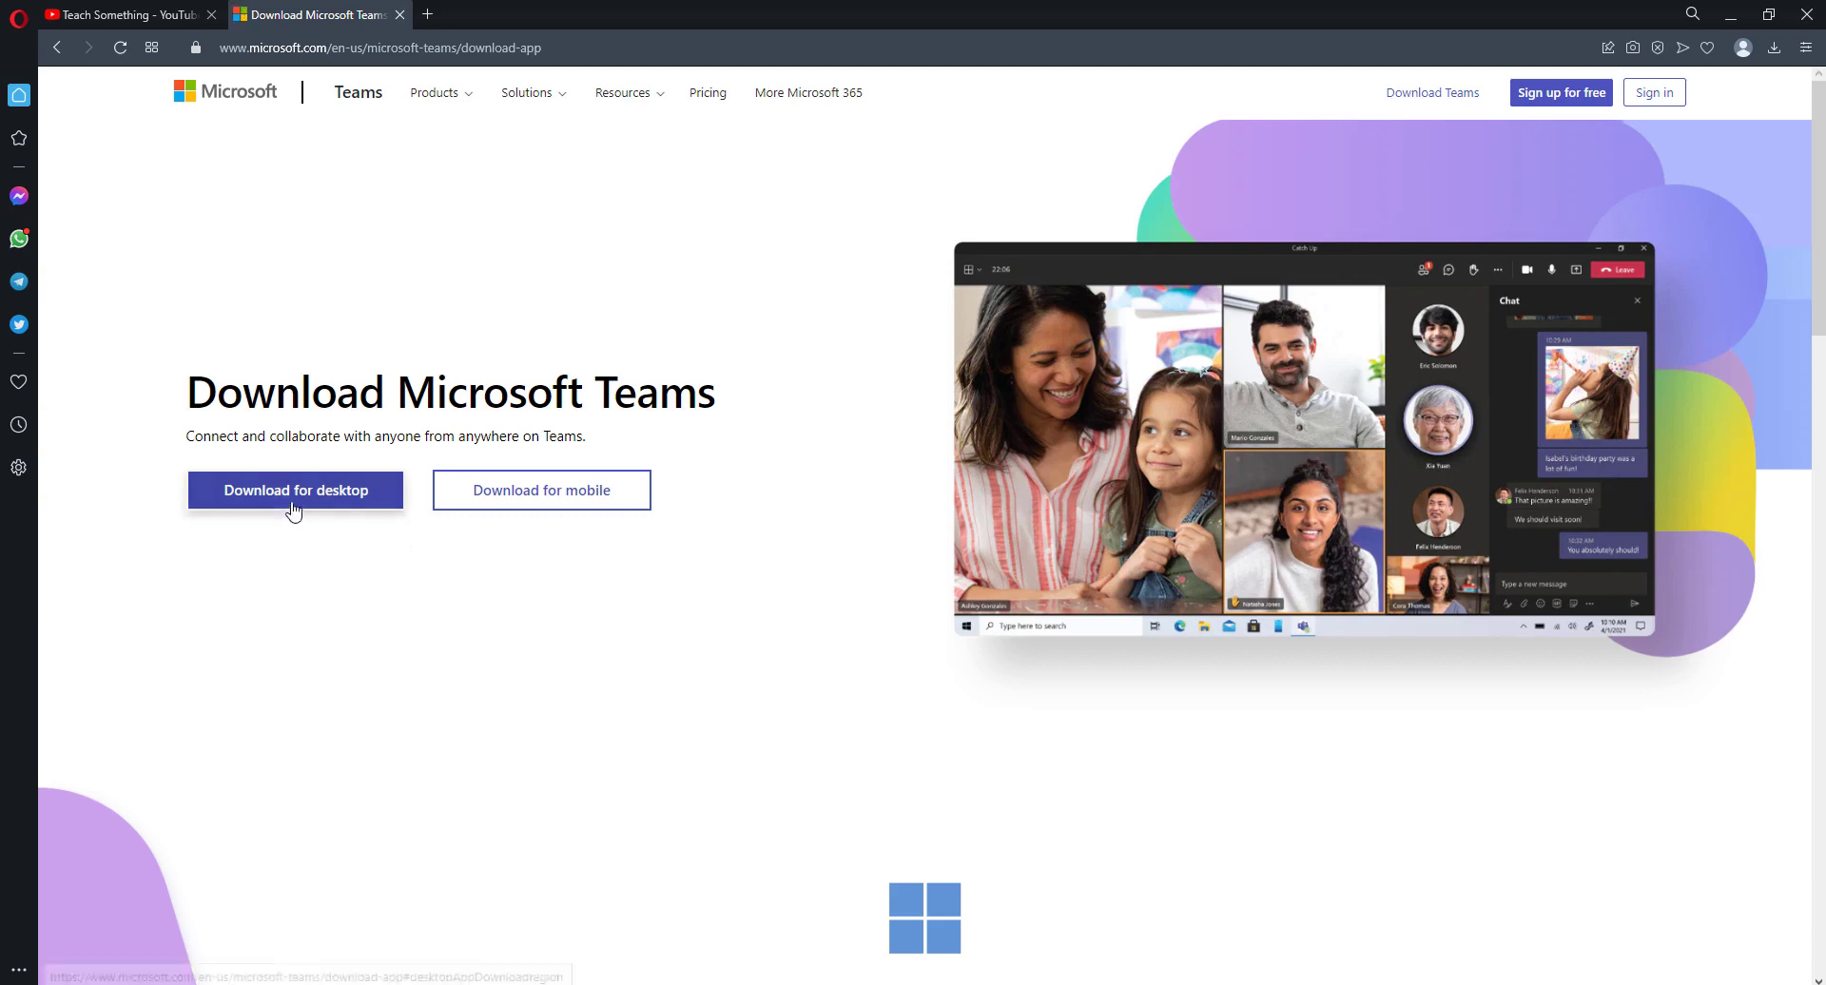
click(348, 494)
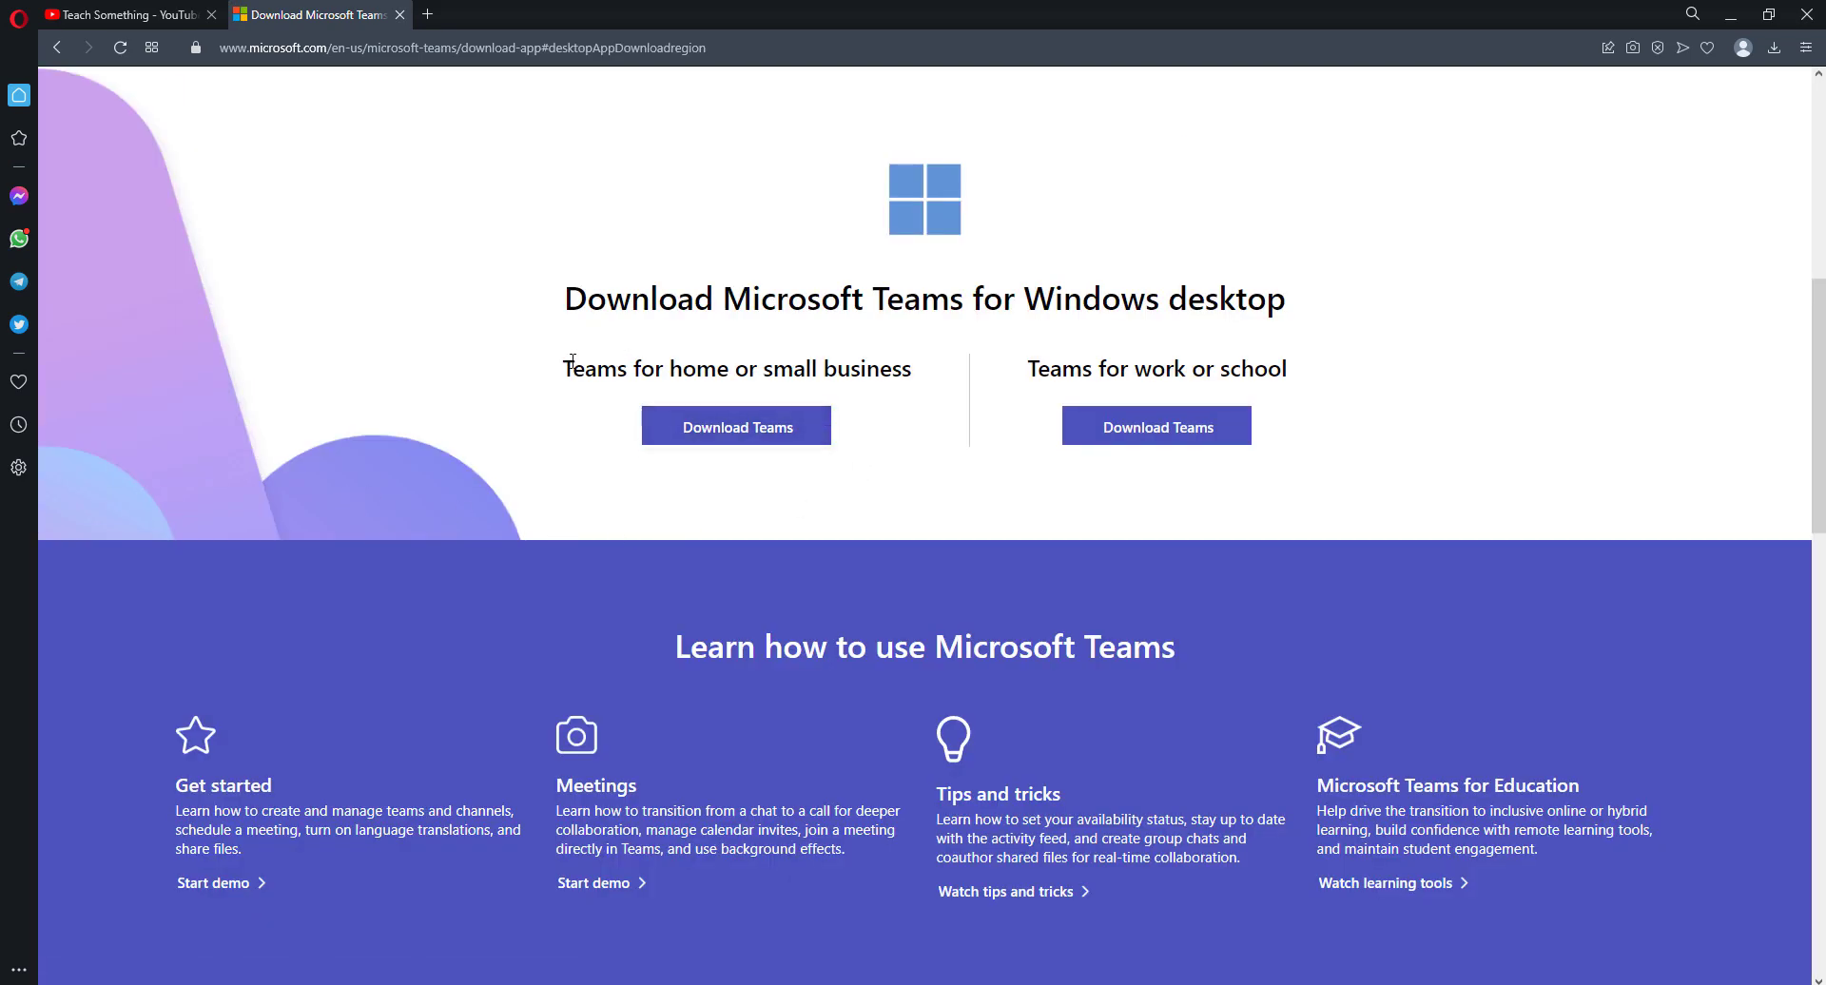
Download the Windows desktop version of Teams for home or small business.
drag(555, 370, 1326, 368)
click(1322, 369)
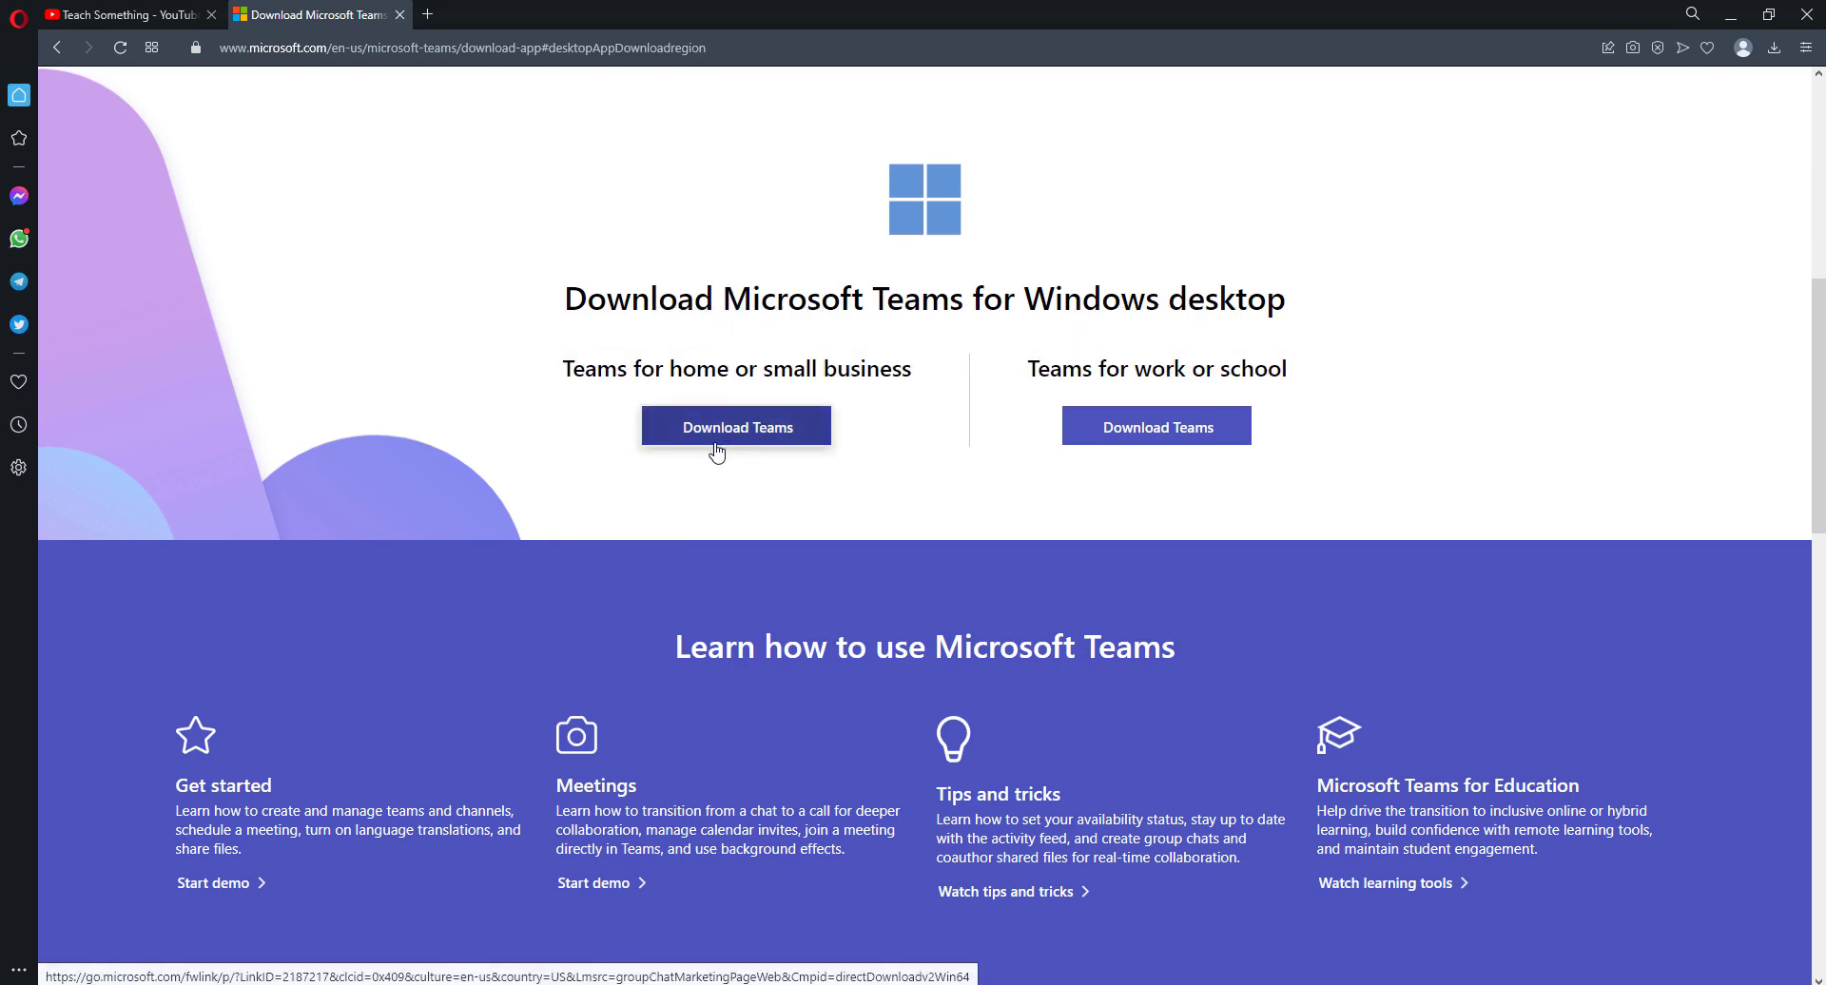
click(770, 443)
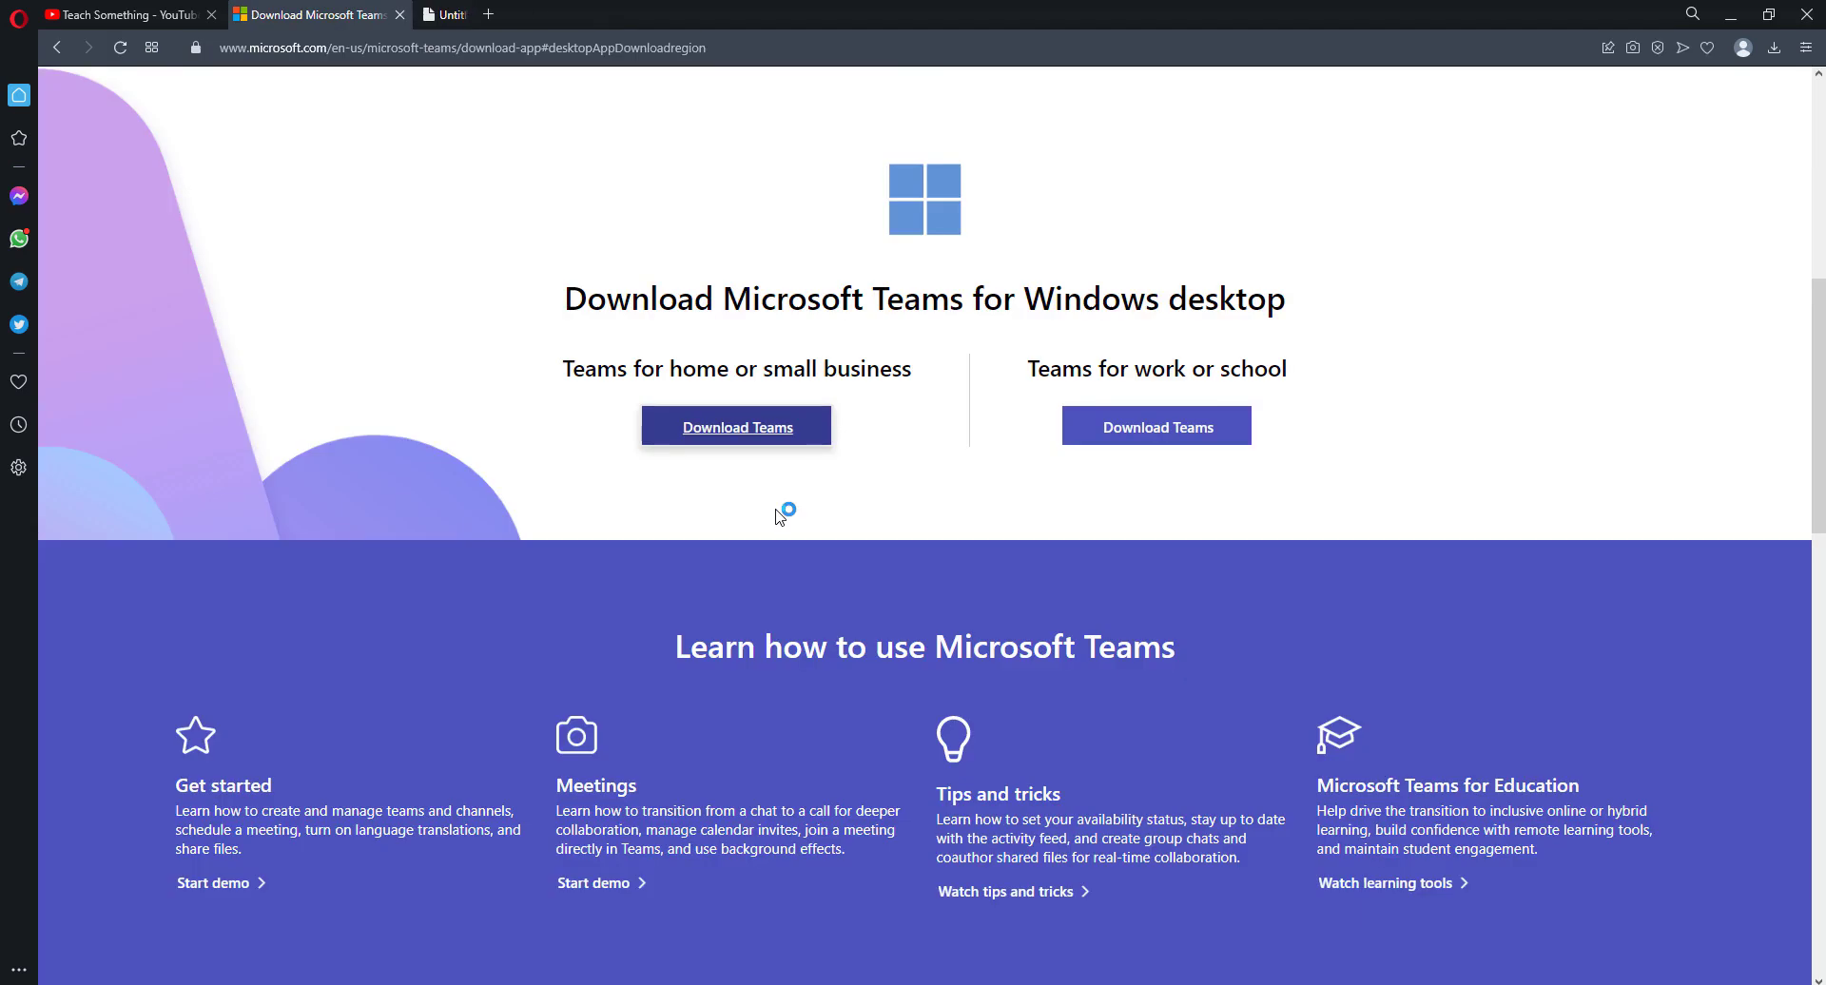
click(766, 487)
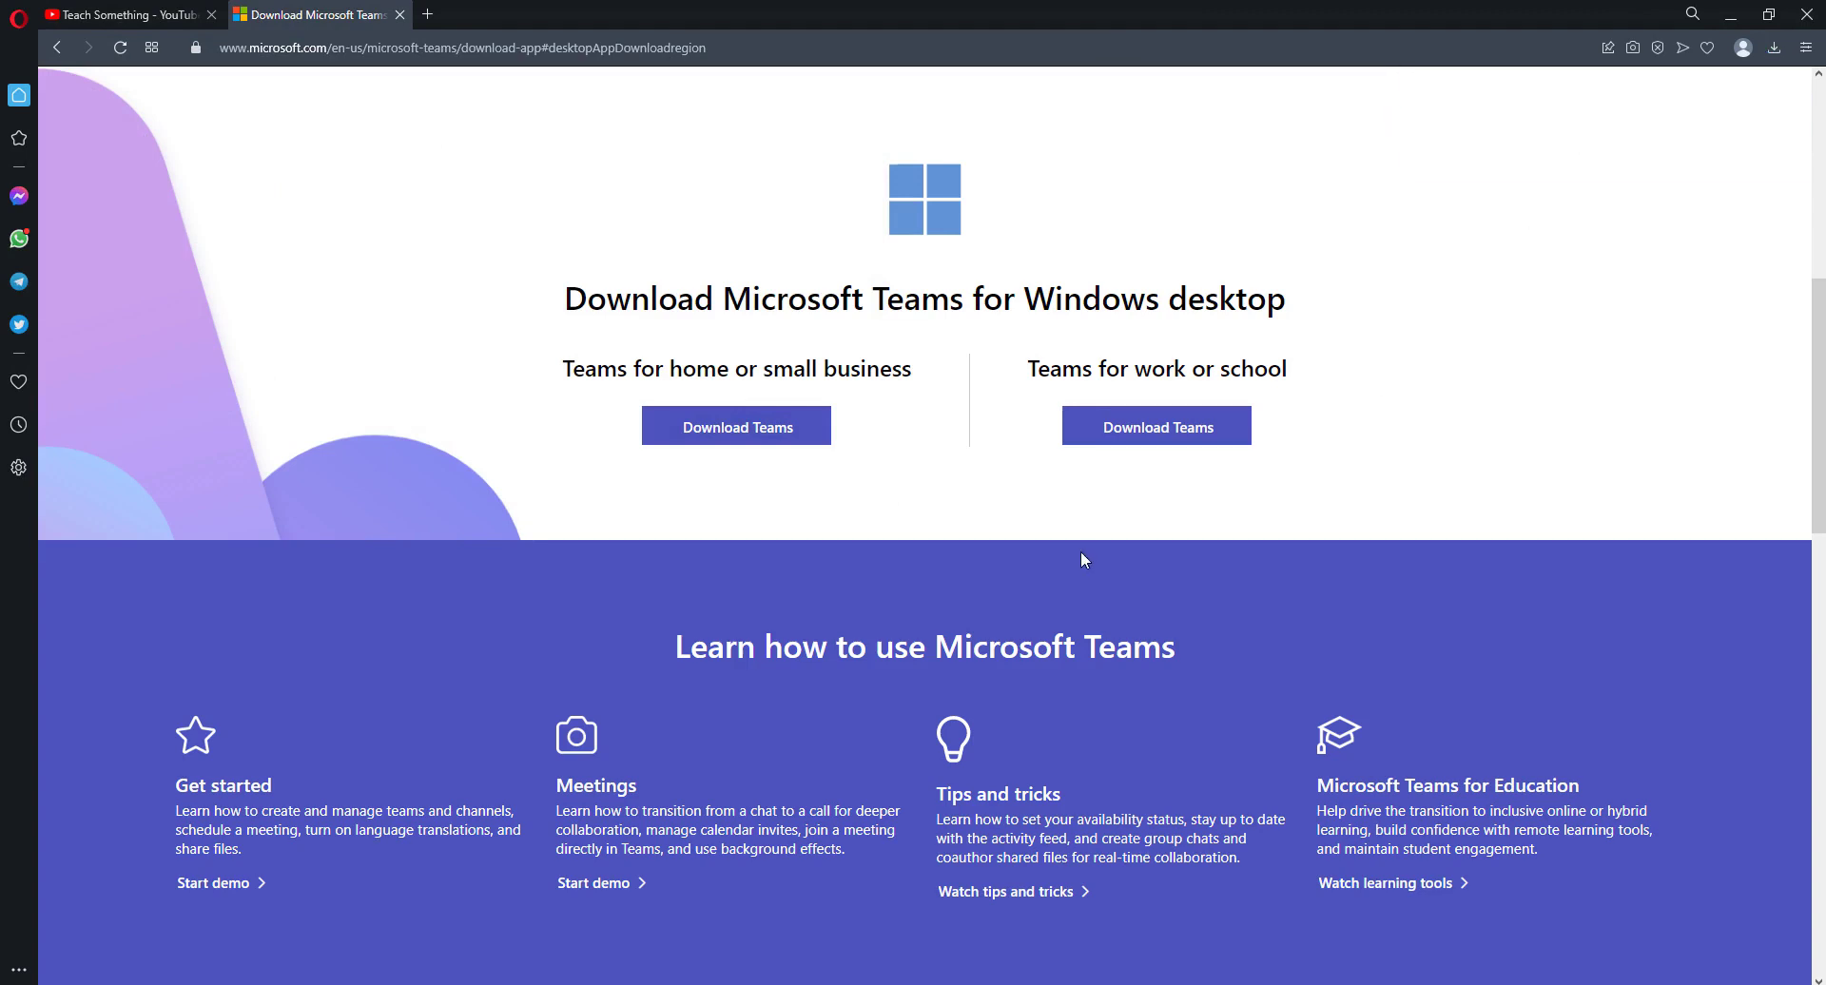
Continue into Microsoft Teams with the listed Microsoft account, and return to the Teach Something YouTube channel page.
key(super+e)
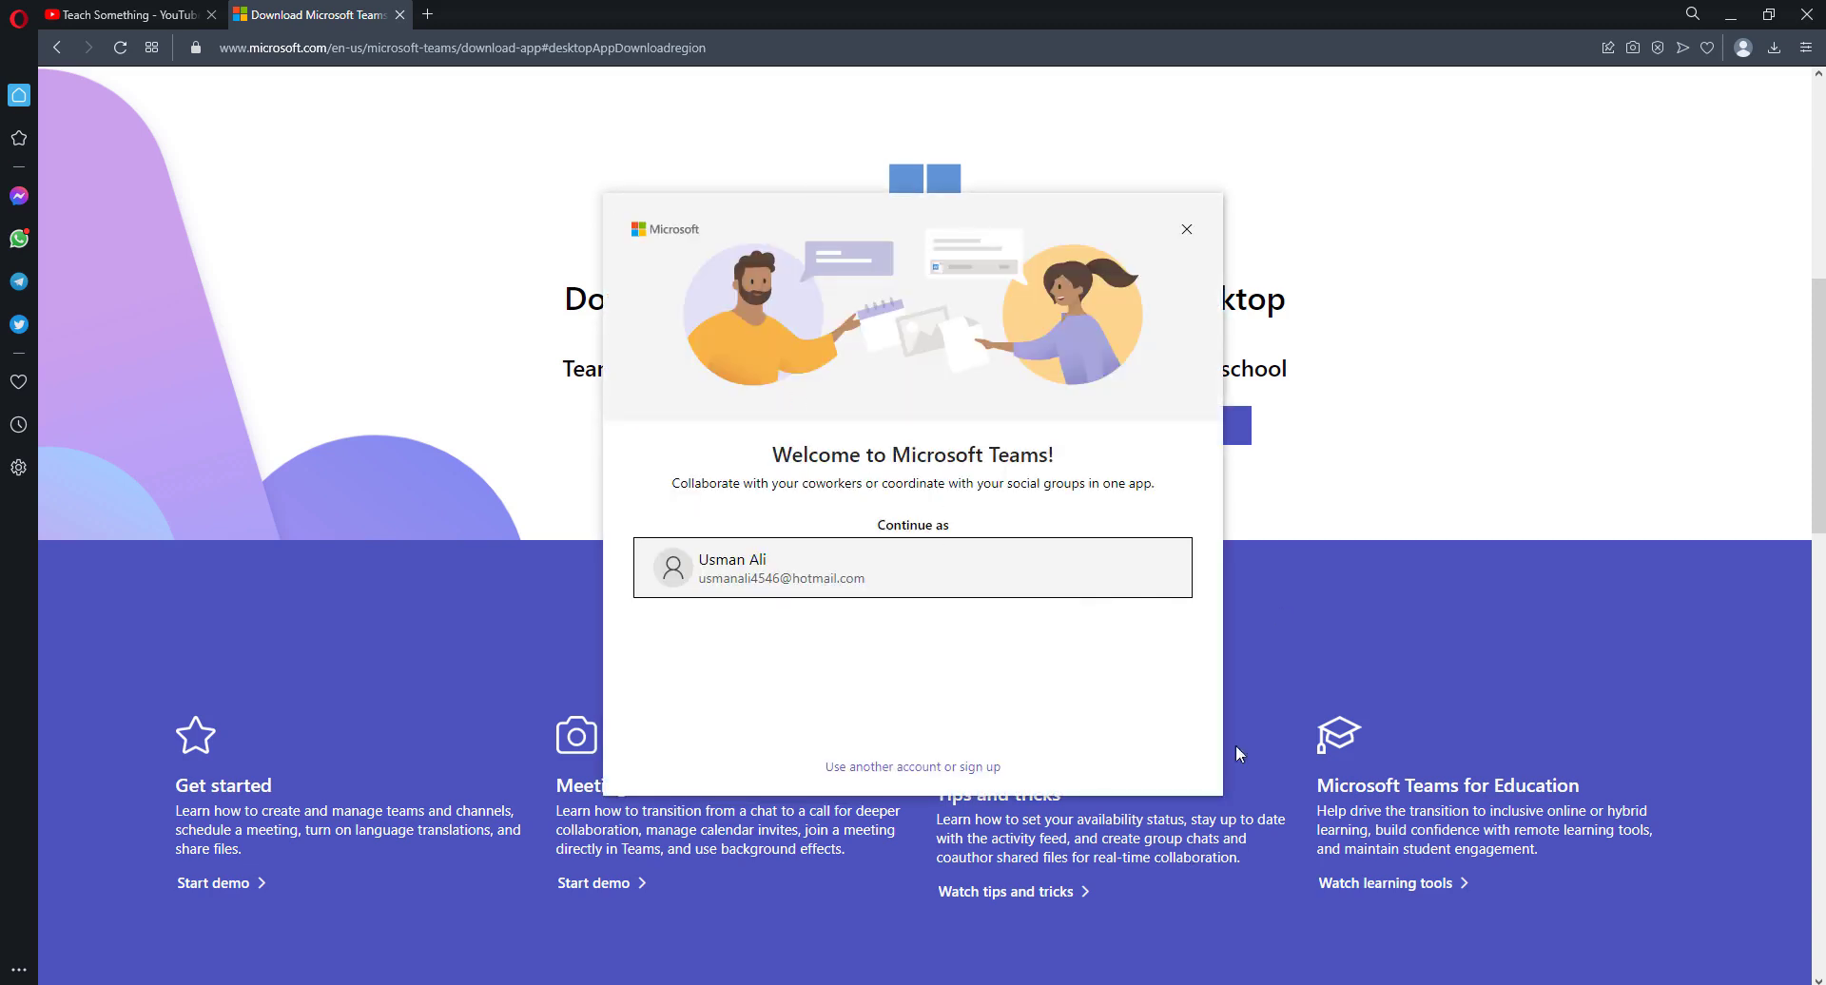
click(825, 578)
click(44, 16)
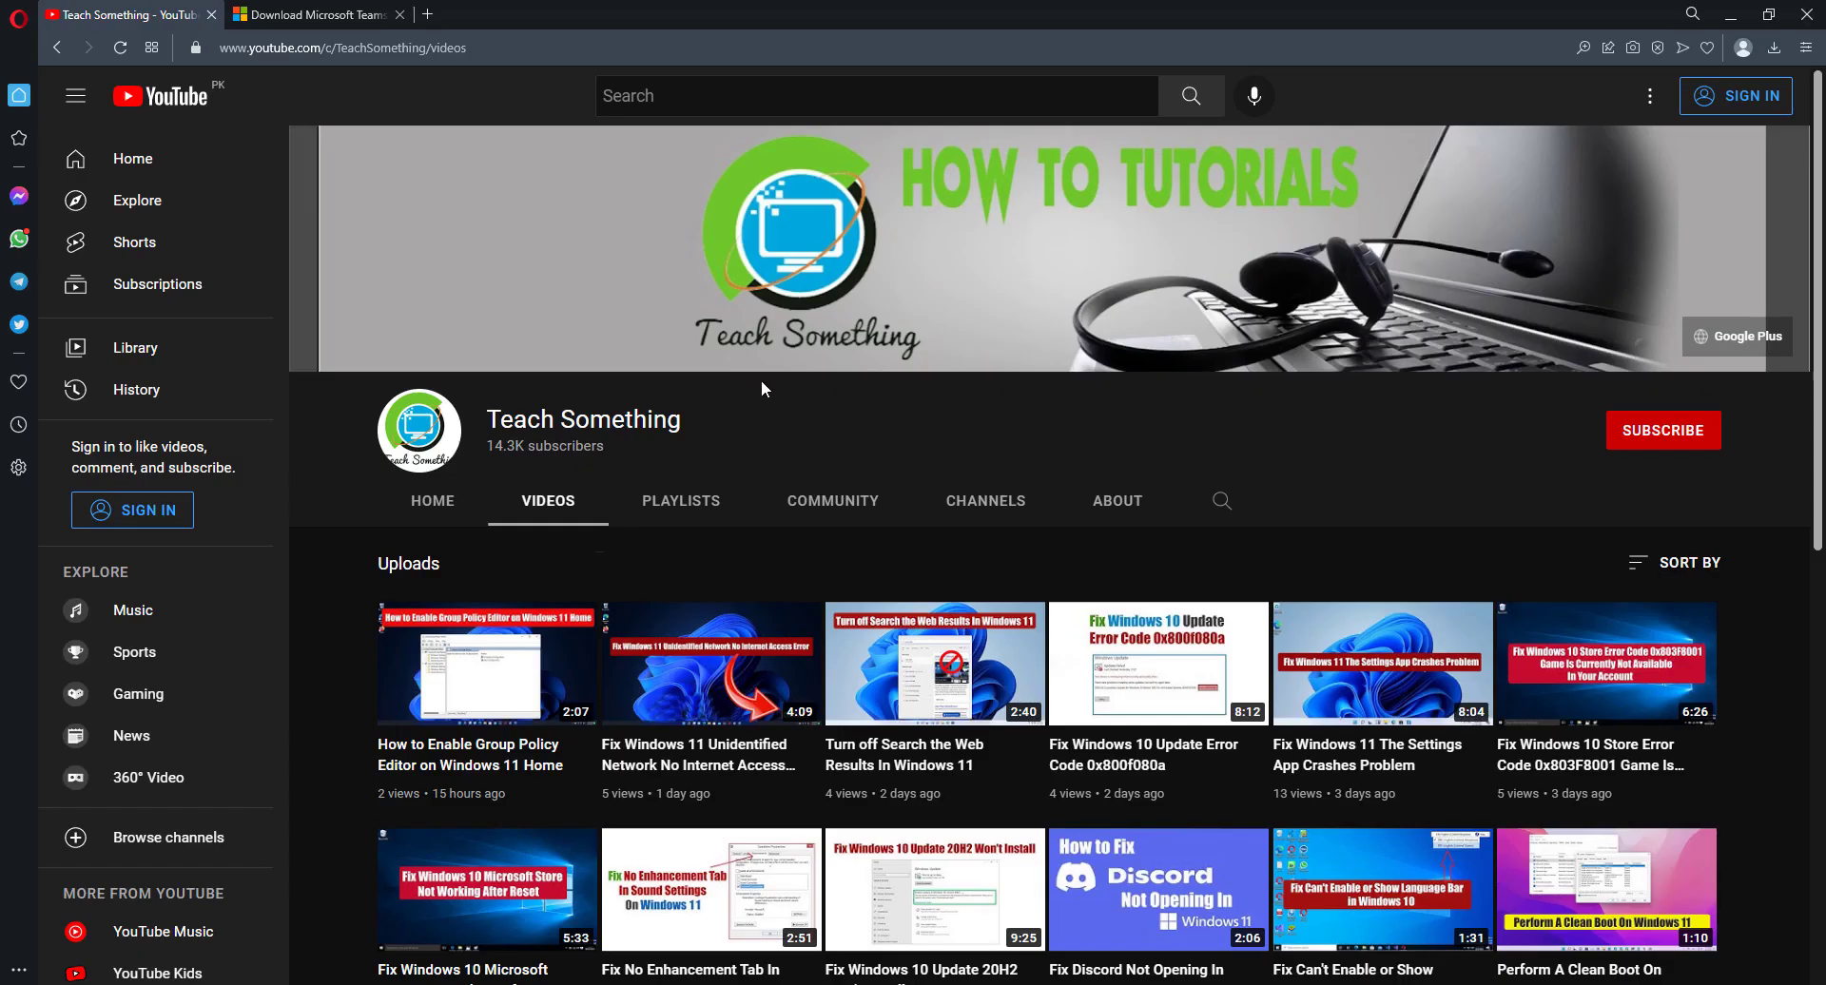